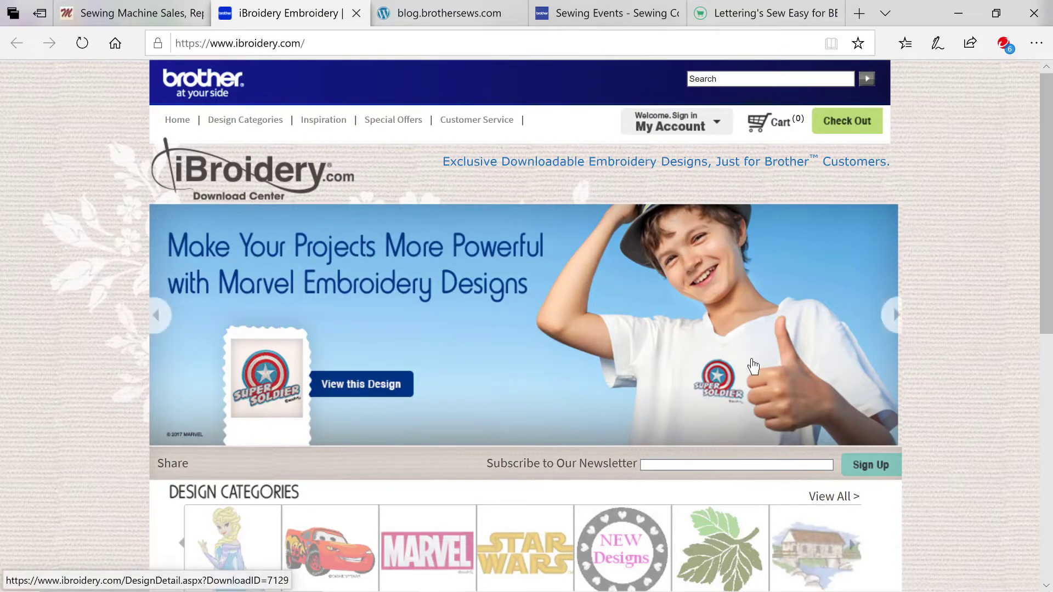
Step: Scroll through the iBroidery home page's design categories and featured designs, then back to the top
scroll(753, 366, down, 5)
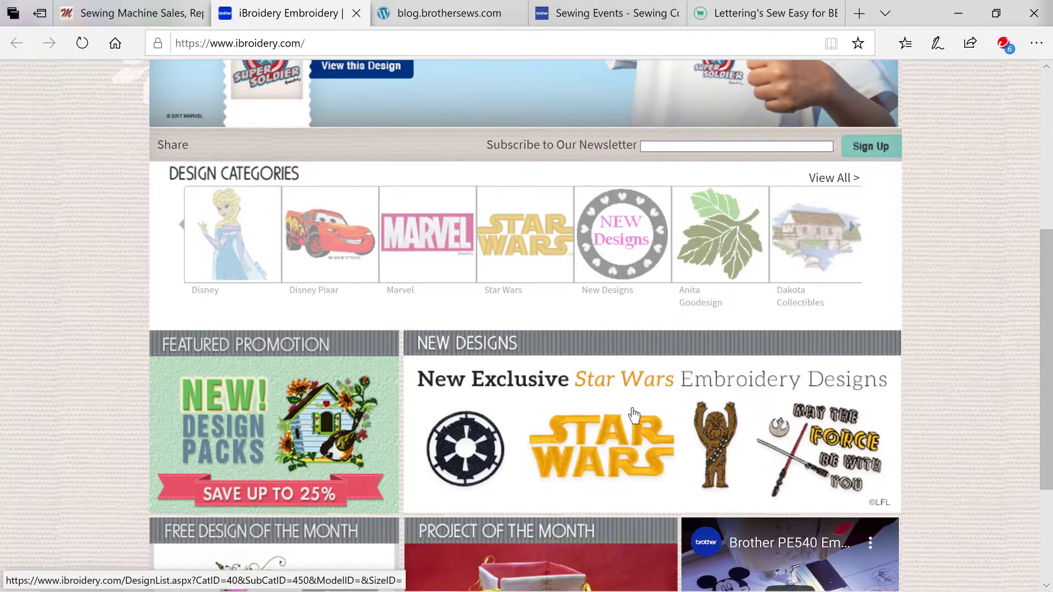
scroll(379, 405, down, 3)
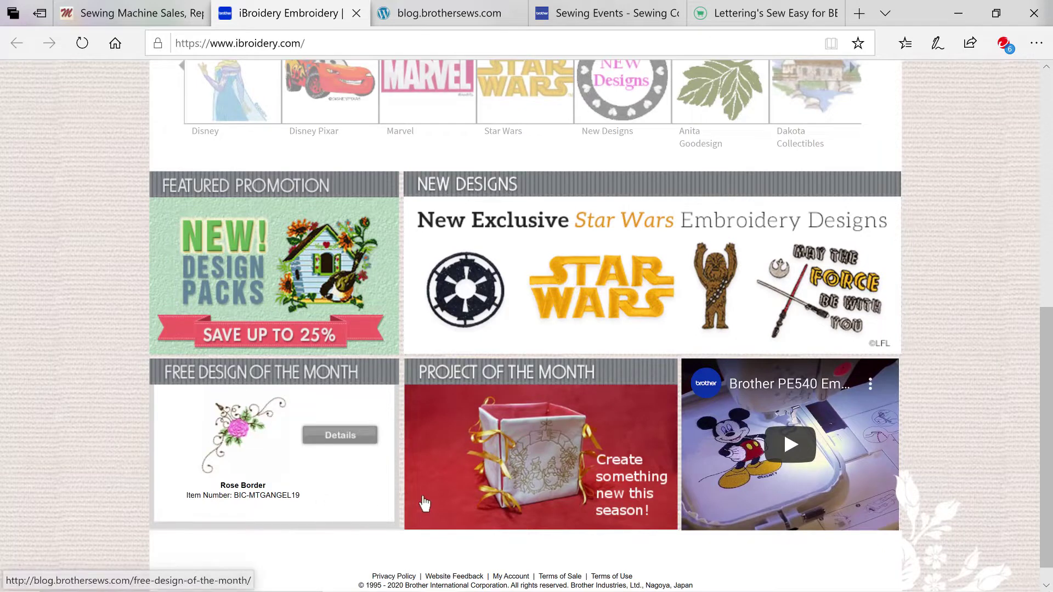
scroll(524, 496, up, 8)
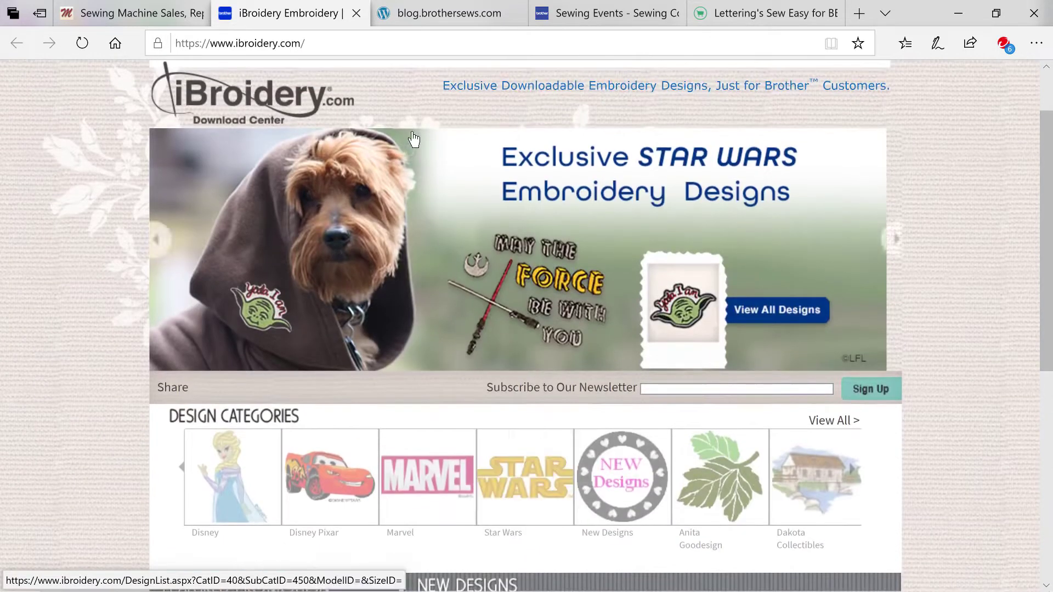
Step: Switch to the Stitching Sewcial blog and scroll through its recent sewing posts
click(420, 15)
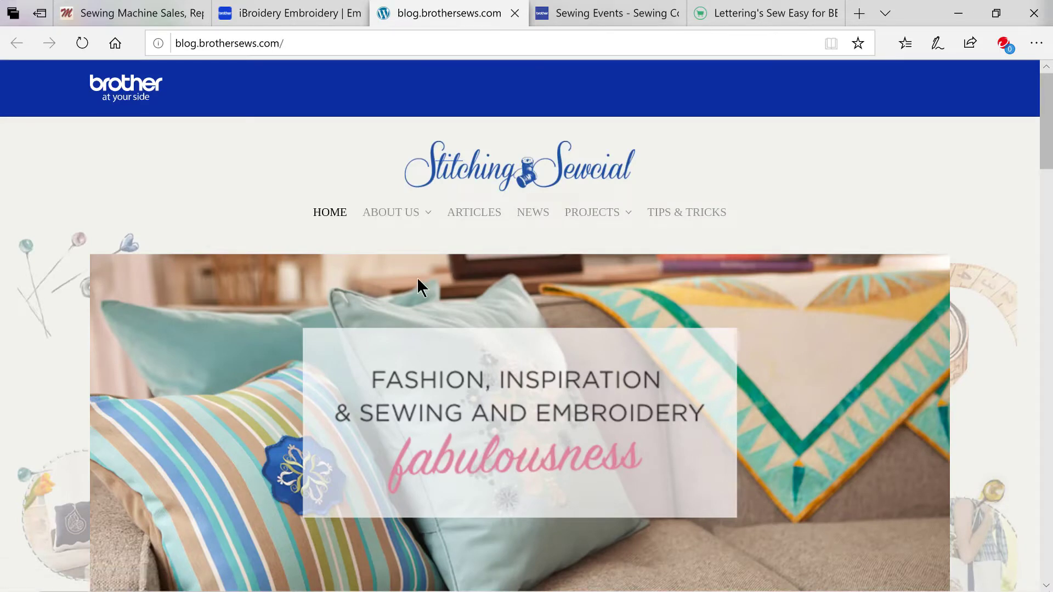
scroll(416, 278, down, 4)
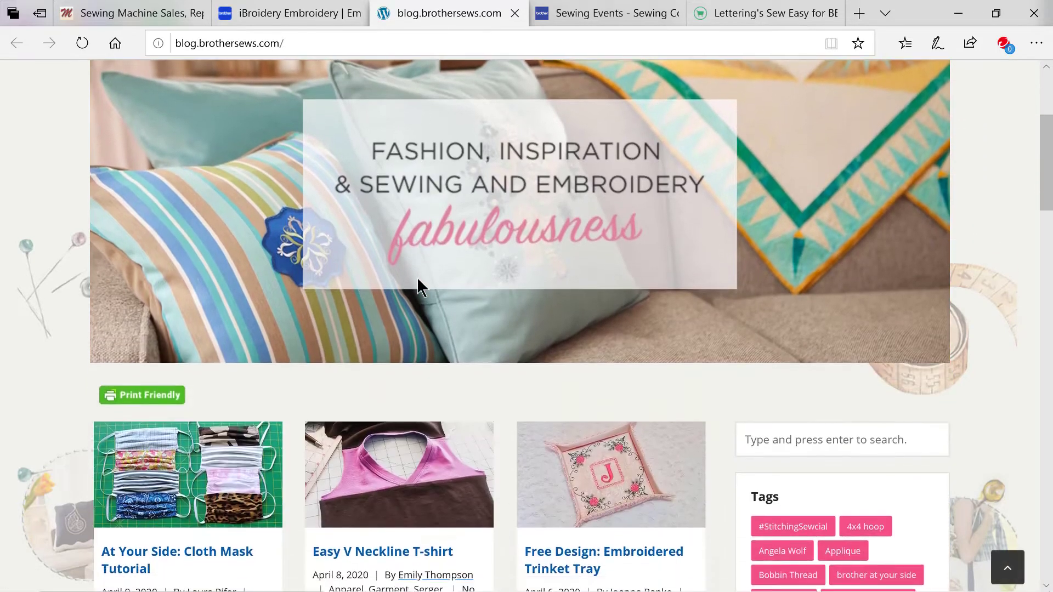
scroll(426, 304, down, 4)
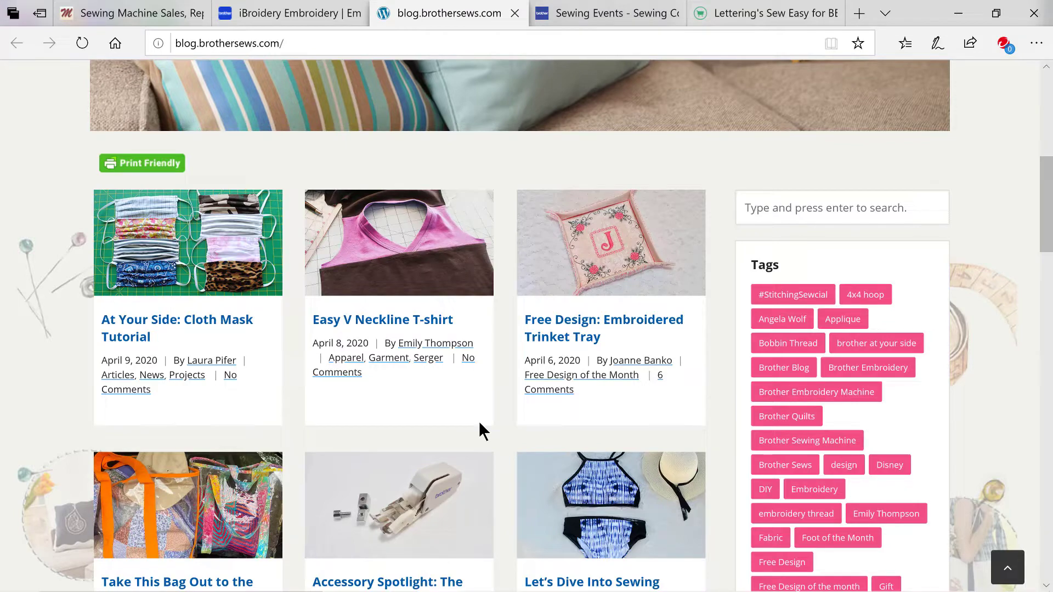
scroll(483, 356, up, 8)
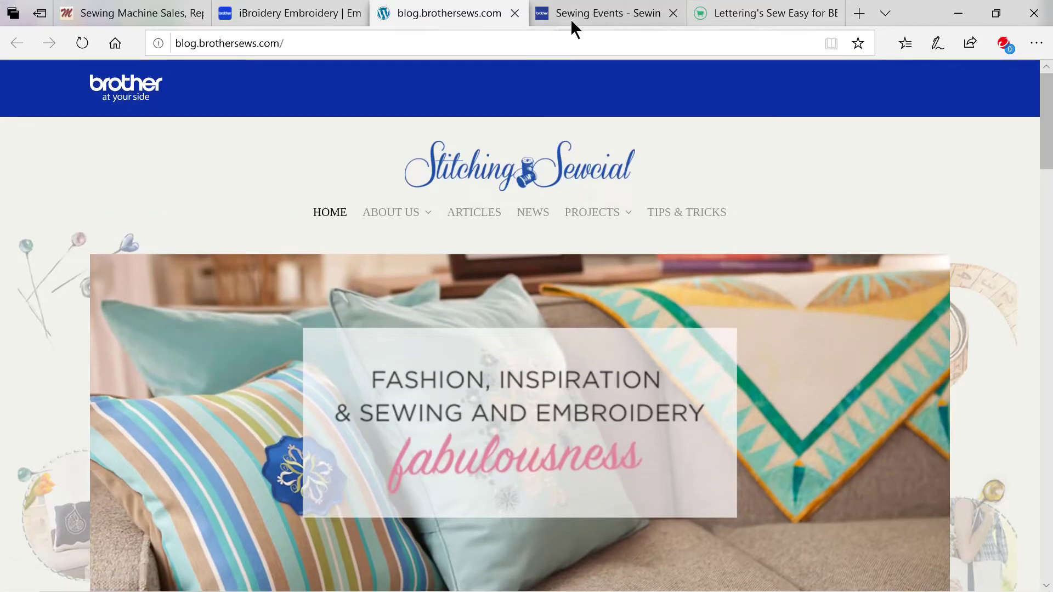
Step: Check the Brother sewing events page, then move to the Lettering's Sew Easy for BES 4 page
click(570, 19)
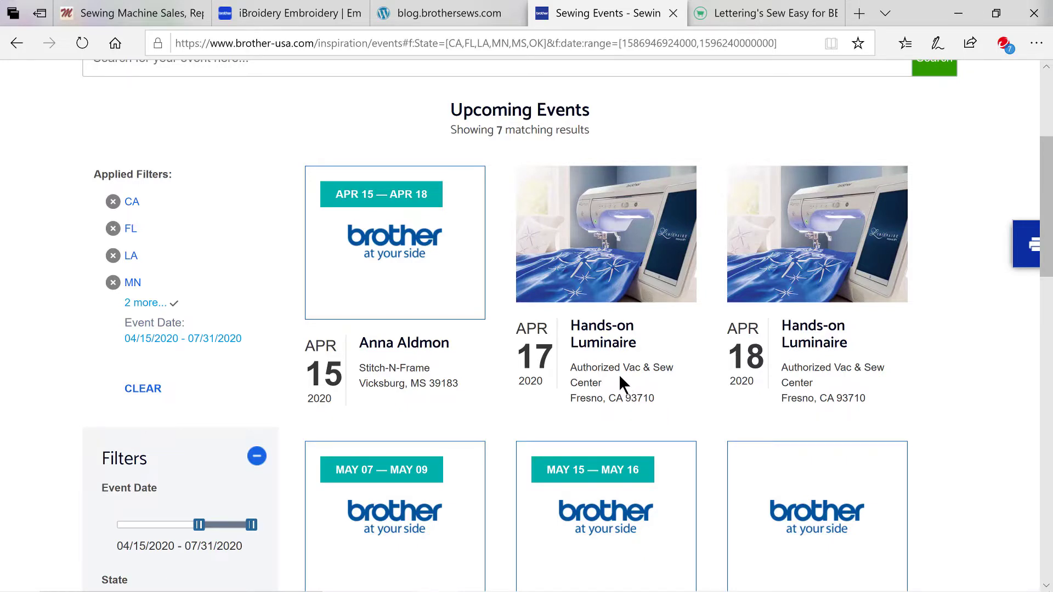
click(729, 13)
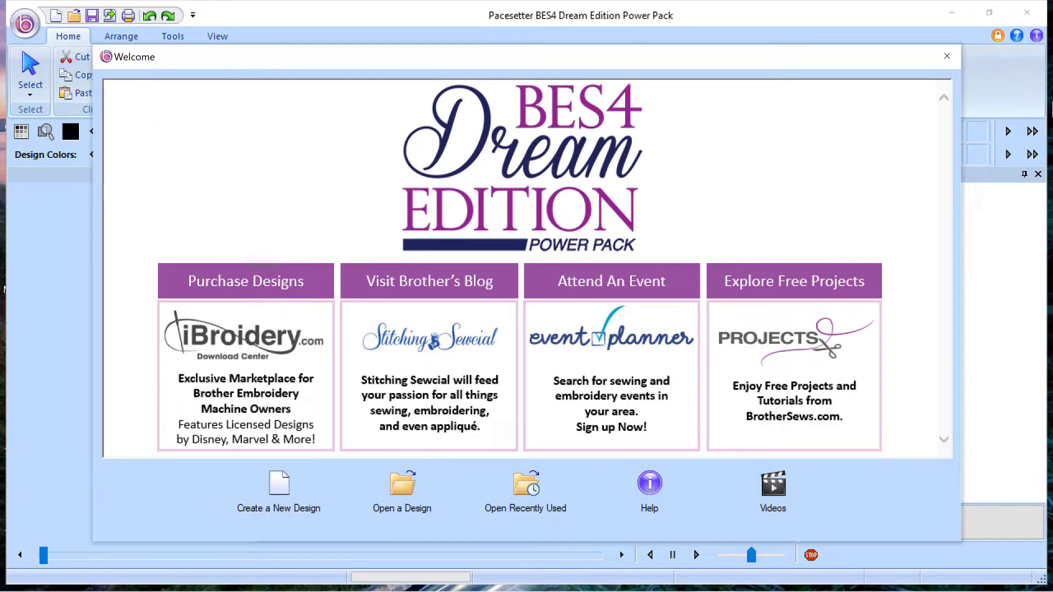
Step: Dismiss the Welcome screen and create a new blank Untitled1 design from the application menu
click(951, 56)
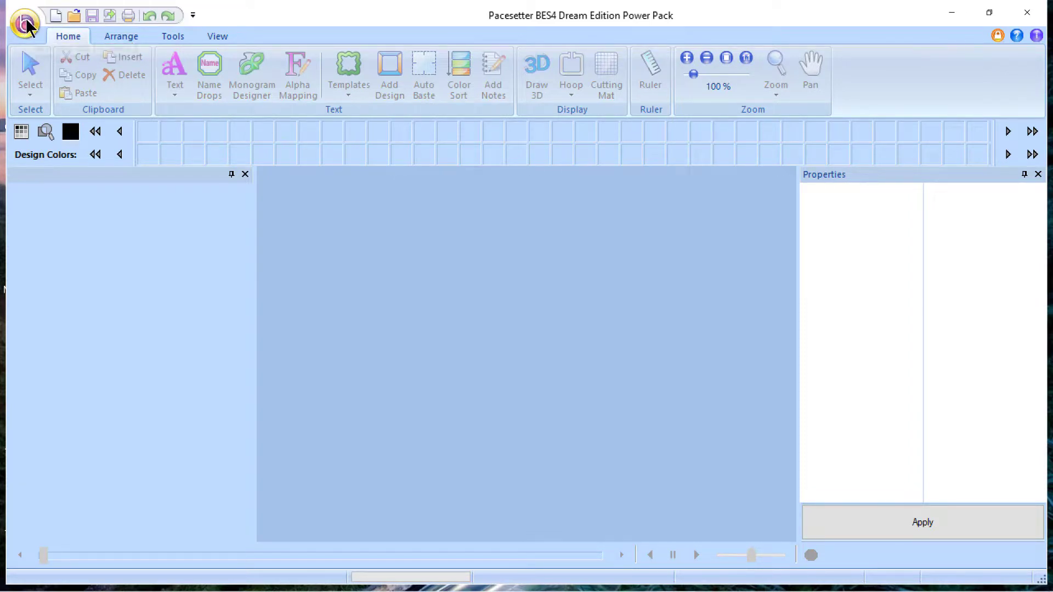
click(26, 25)
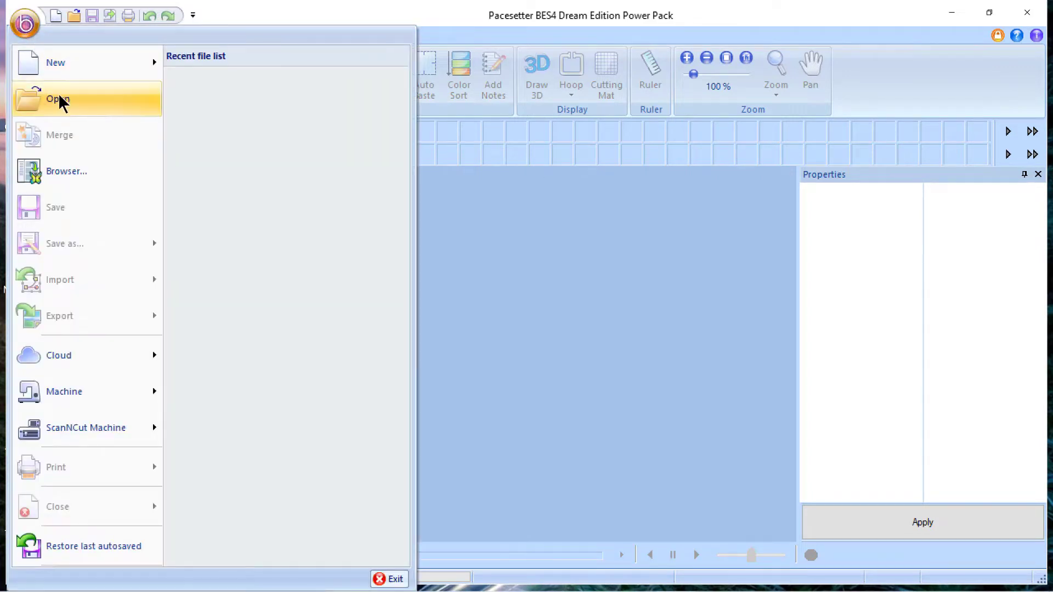
click(66, 69)
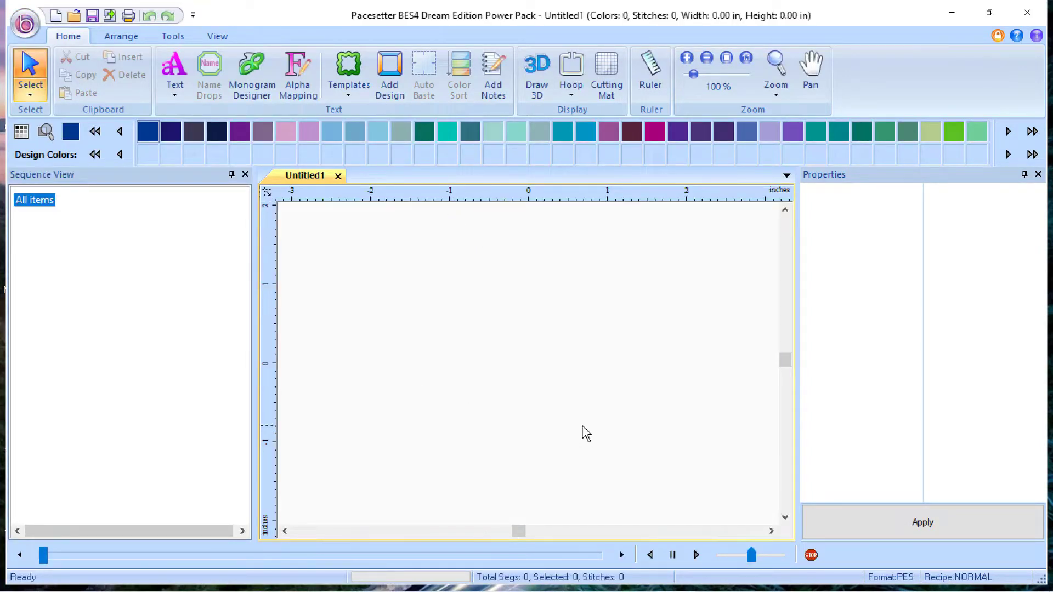
Step: Display the hoop and select the PES 130mm X 180mm hoop size
click(572, 72)
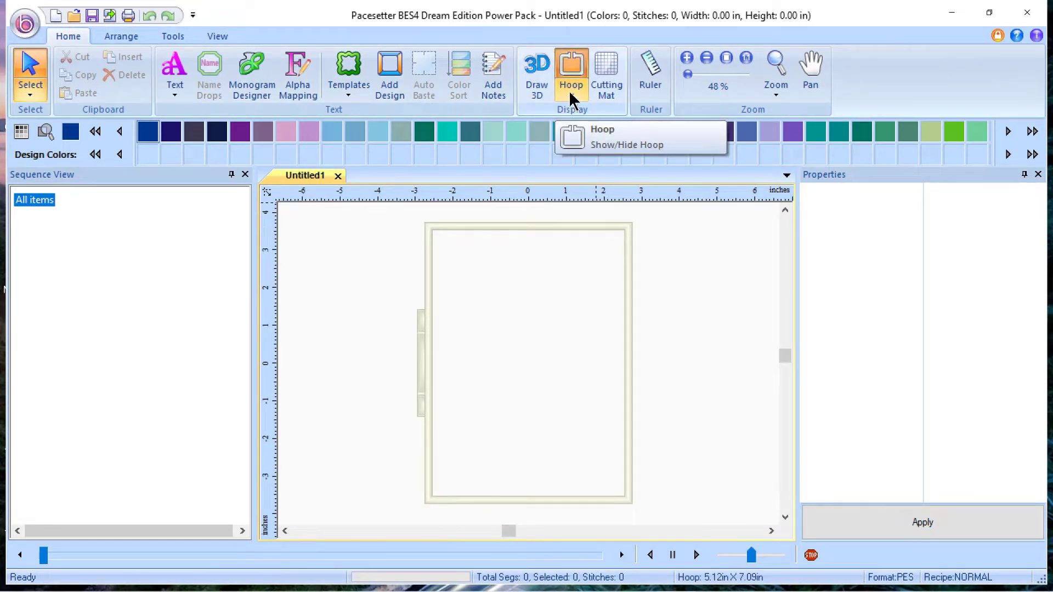
click(568, 91)
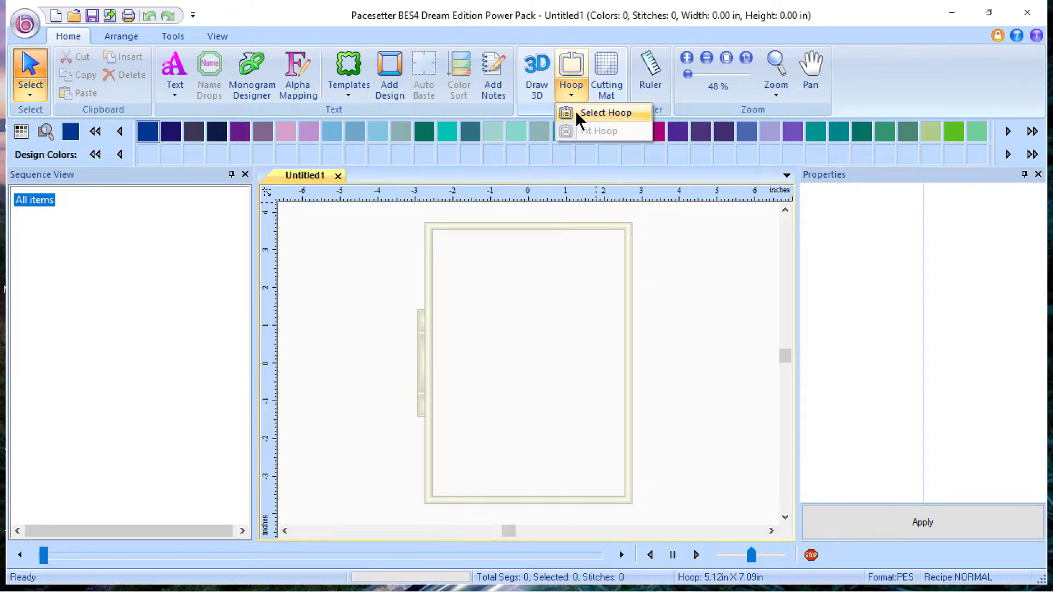
click(575, 112)
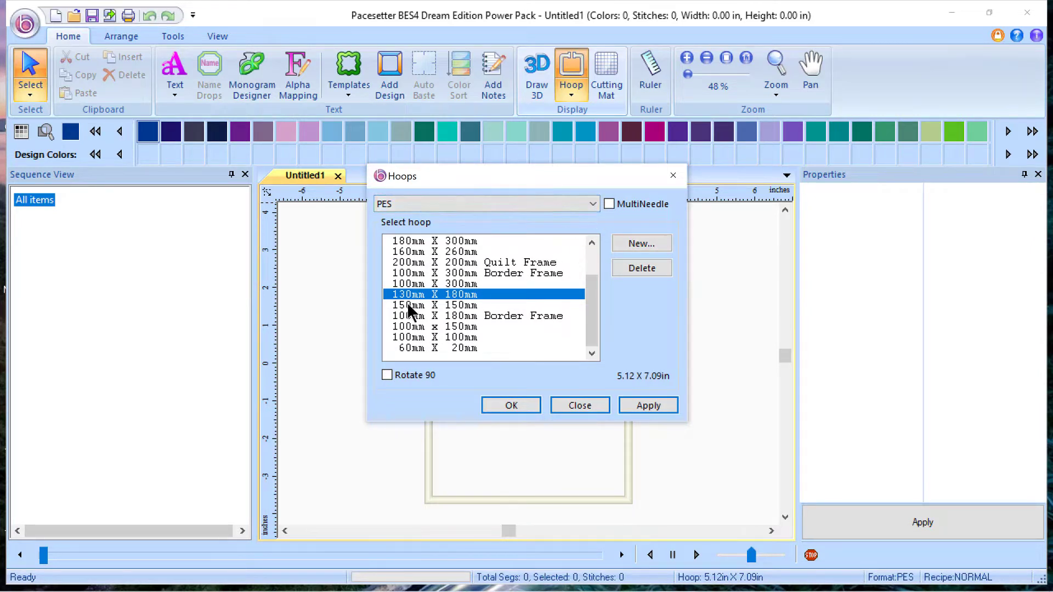
click(595, 207)
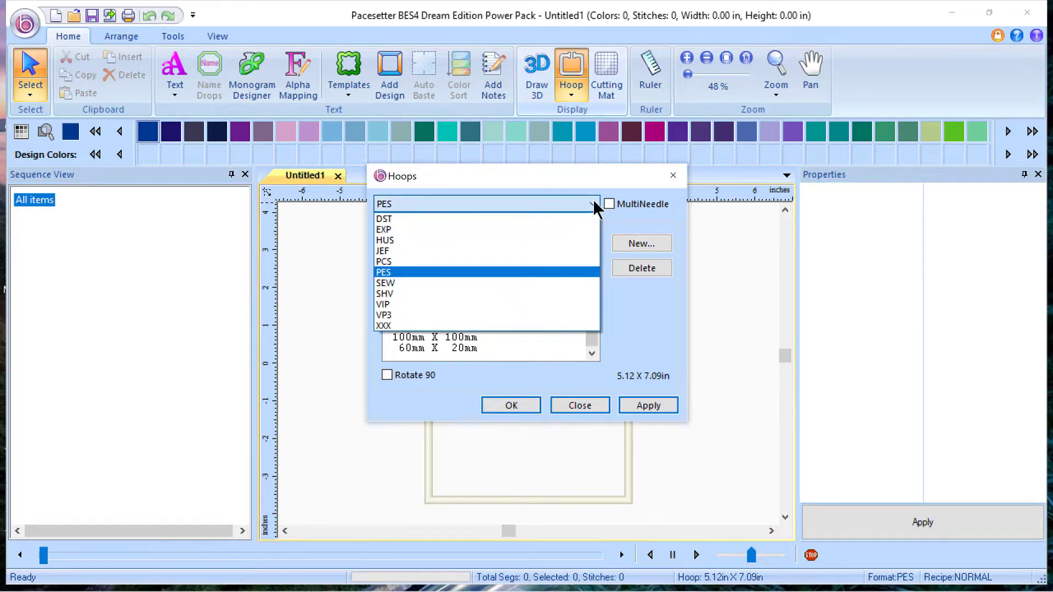
click(653, 294)
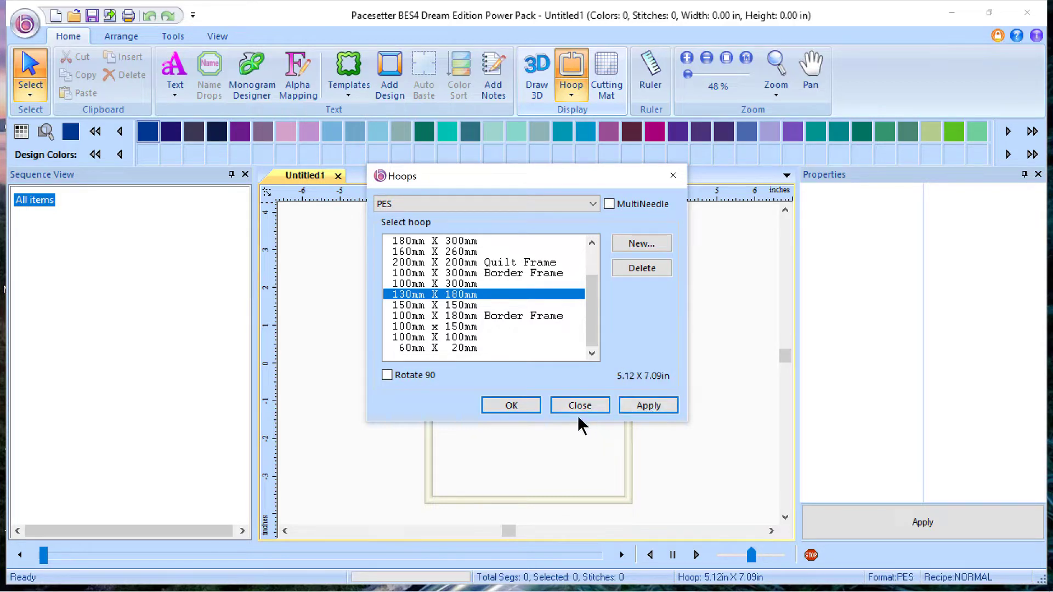
click(509, 409)
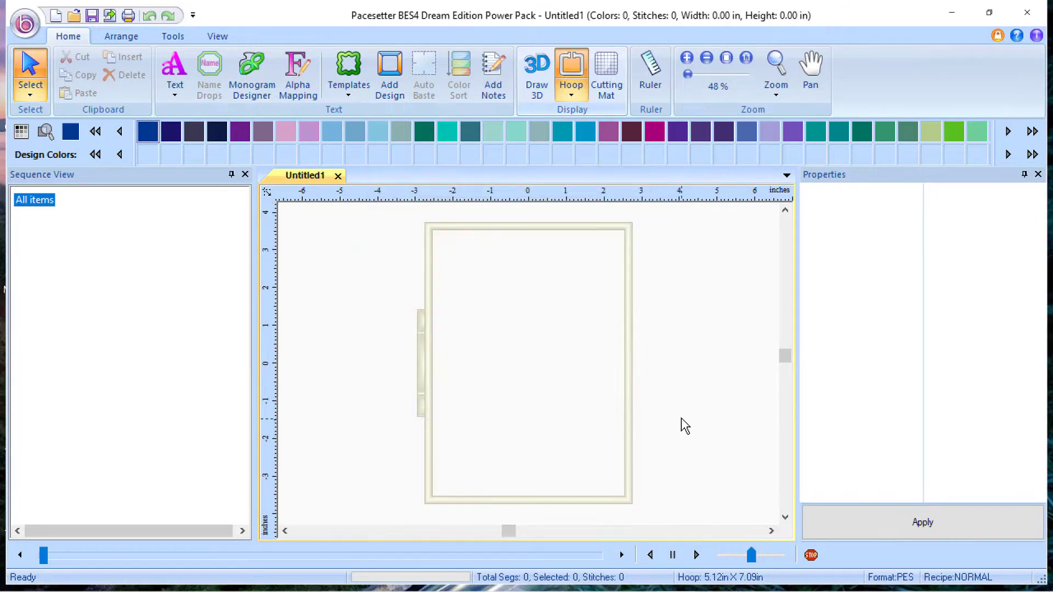
Step: Insert built-in design BF044 (flamingo pair, 16 colors, 29,381 stitches) from the Designs folder
key(t)
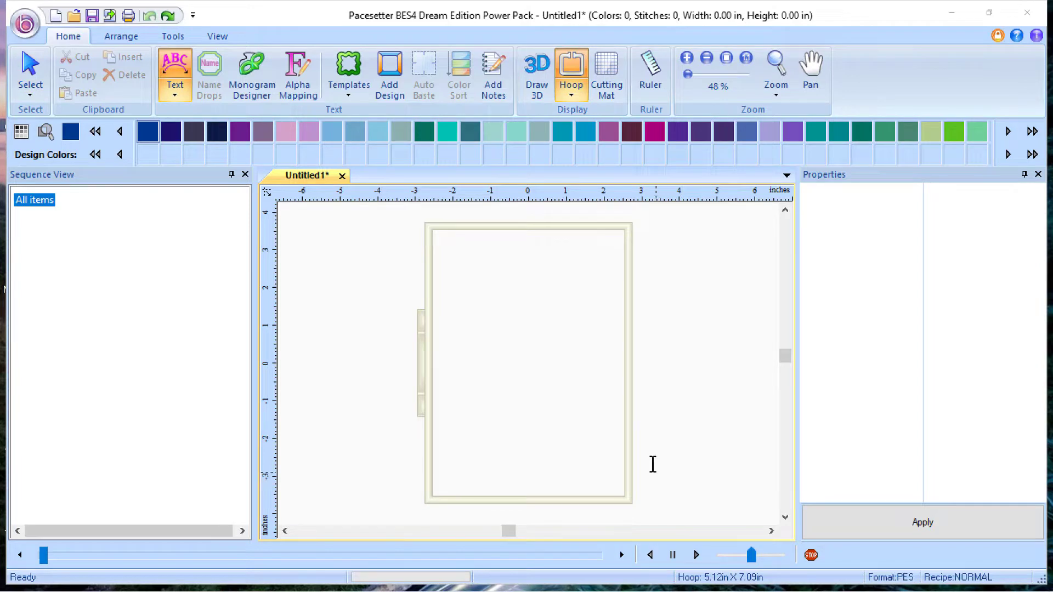
click(397, 72)
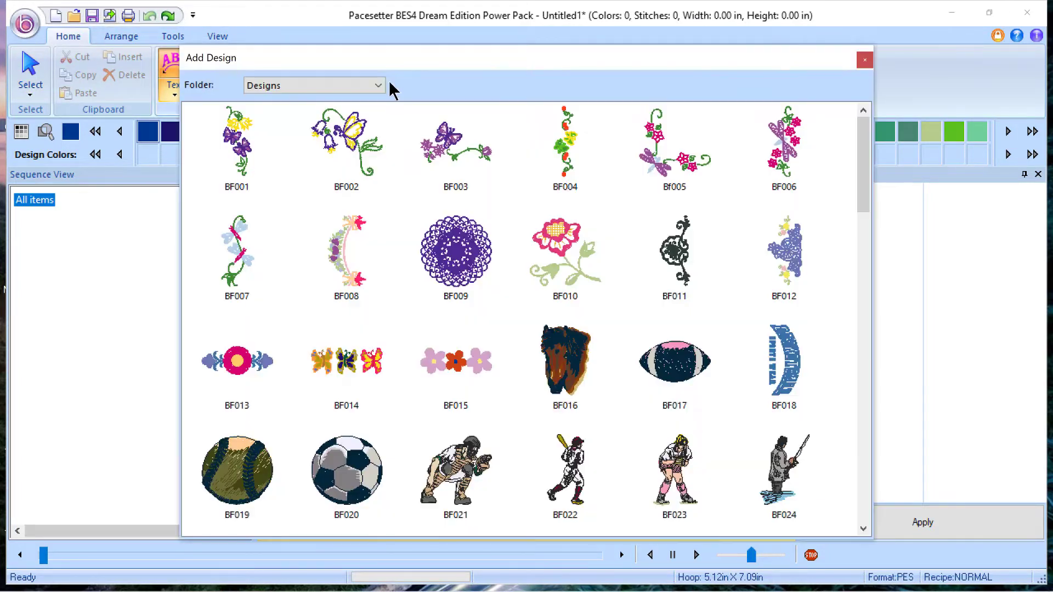
click(376, 86)
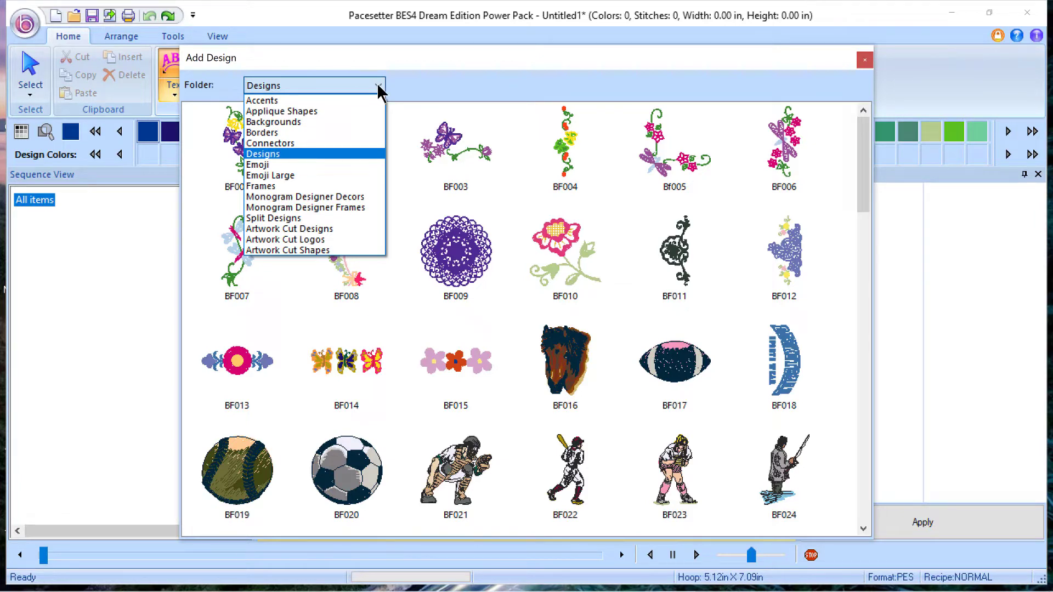
click(288, 154)
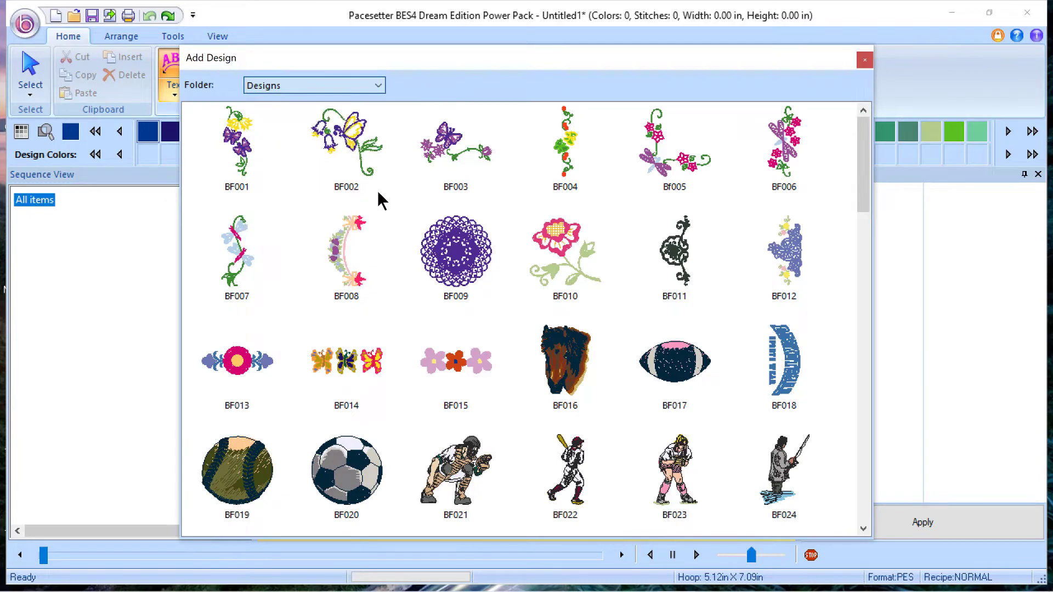
scroll(392, 422, down, 10)
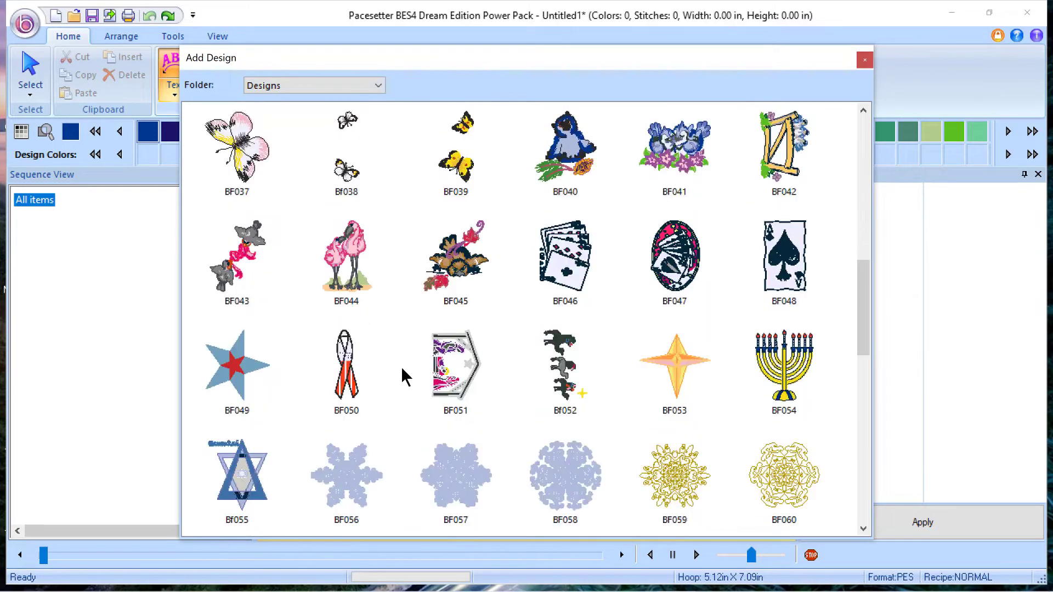
mouse_move(344, 310)
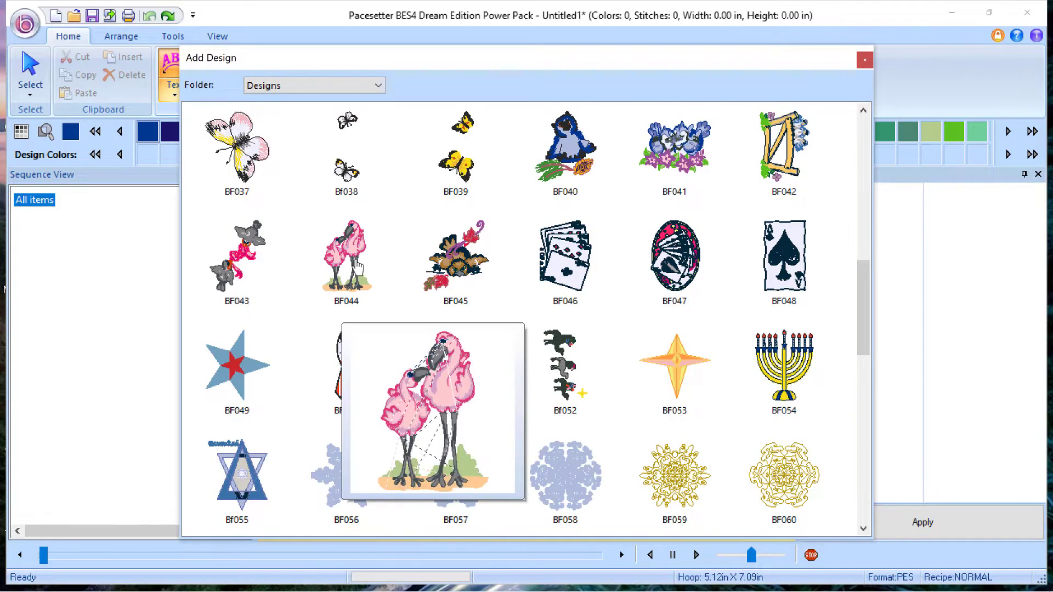
double_click(344, 265)
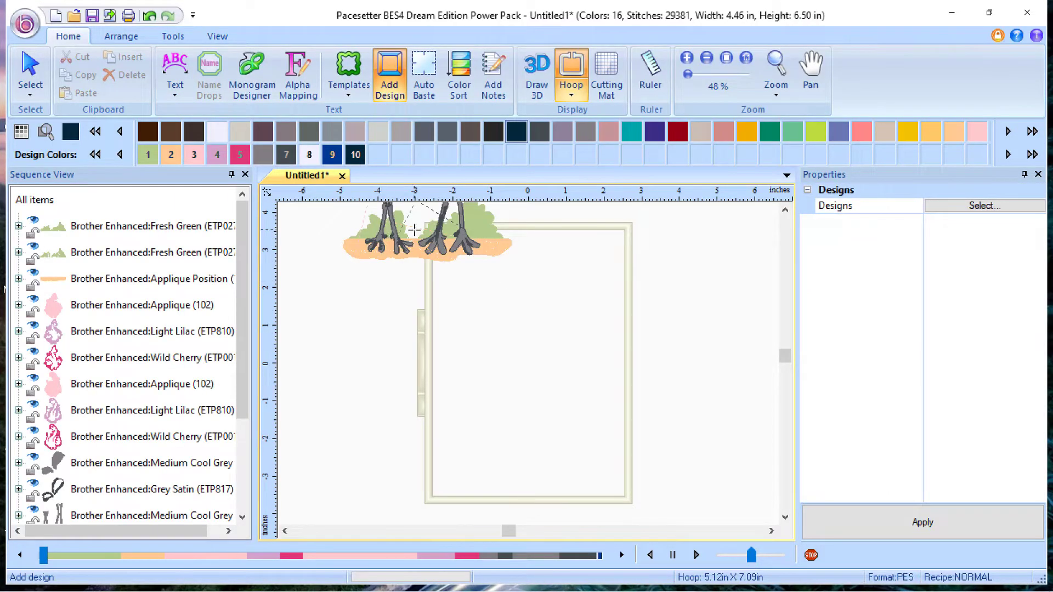
Step: Move the flamingo into the hoop, shrink it to about 57% (2.30 x 3.35 in), and center it
click(142, 199)
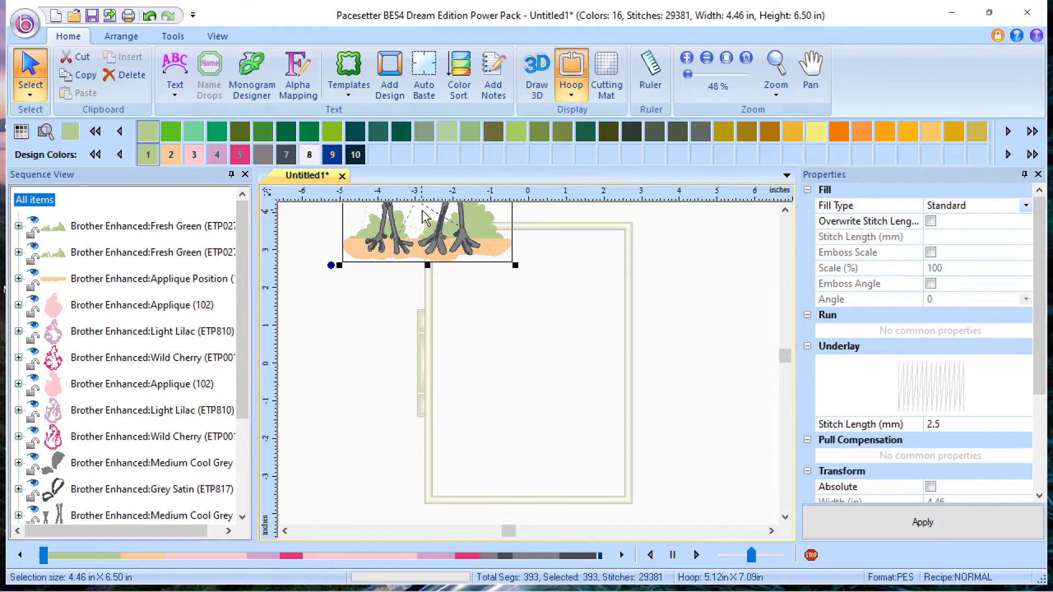
drag(435, 226, 532, 452)
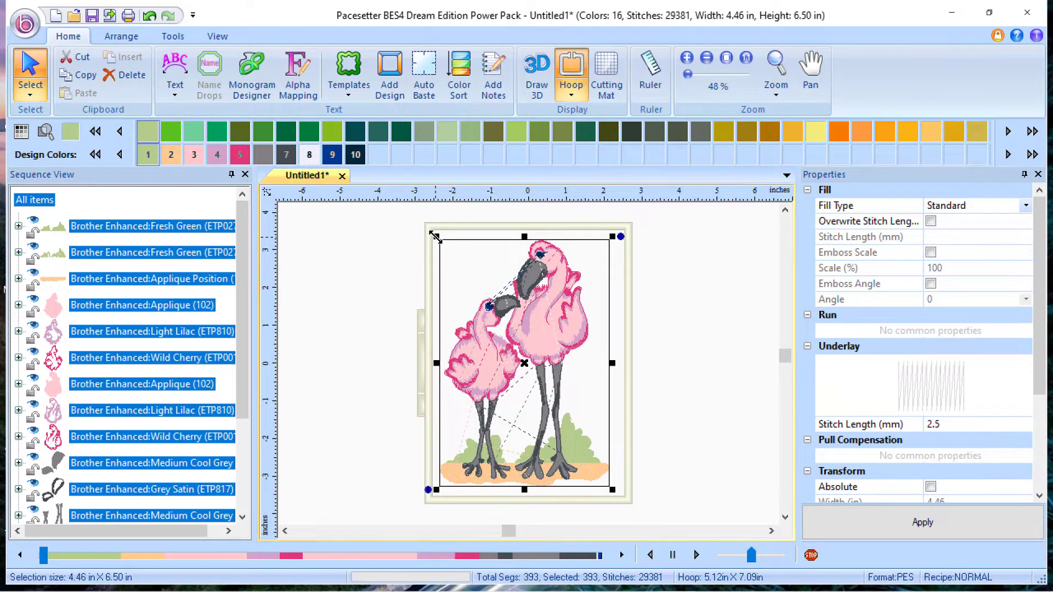
drag(435, 236, 497, 366)
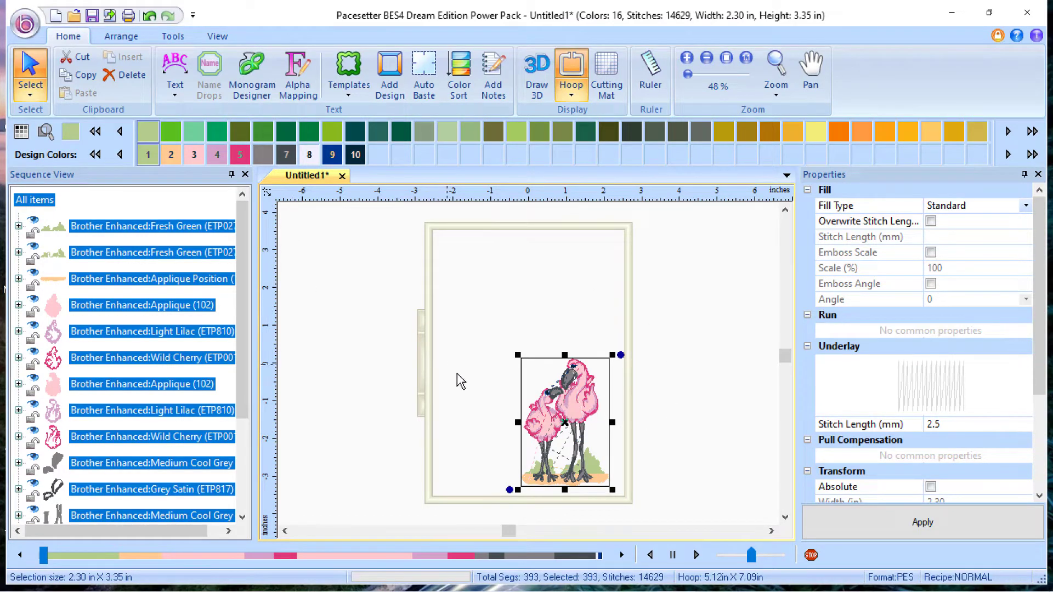
click(108, 38)
click(356, 69)
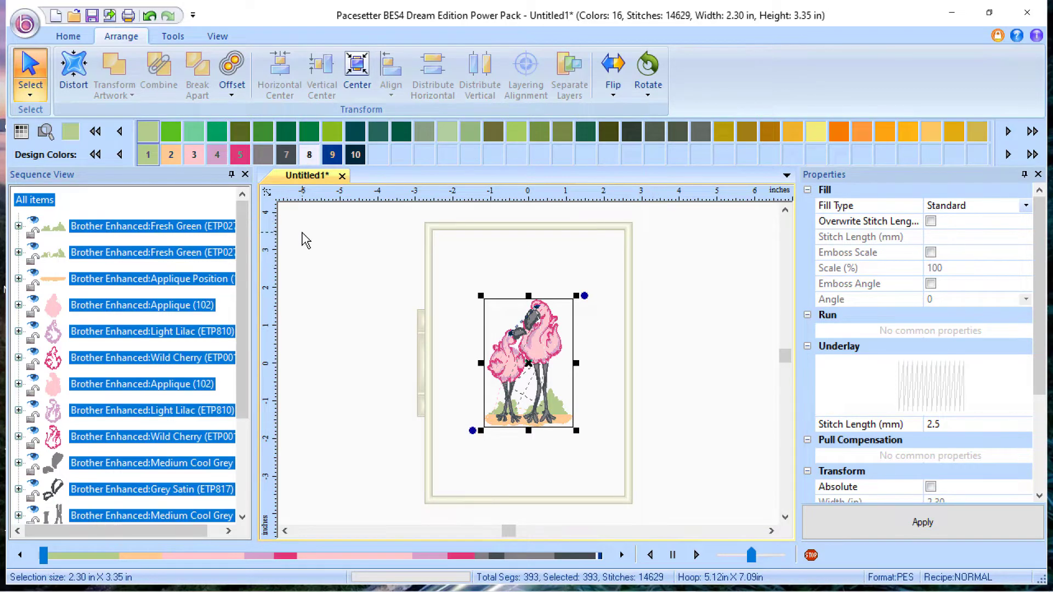
Step: Pick Wild Cherry thread and place a Circle text frame around the flamingo with a 1.97 in radius
click(320, 243)
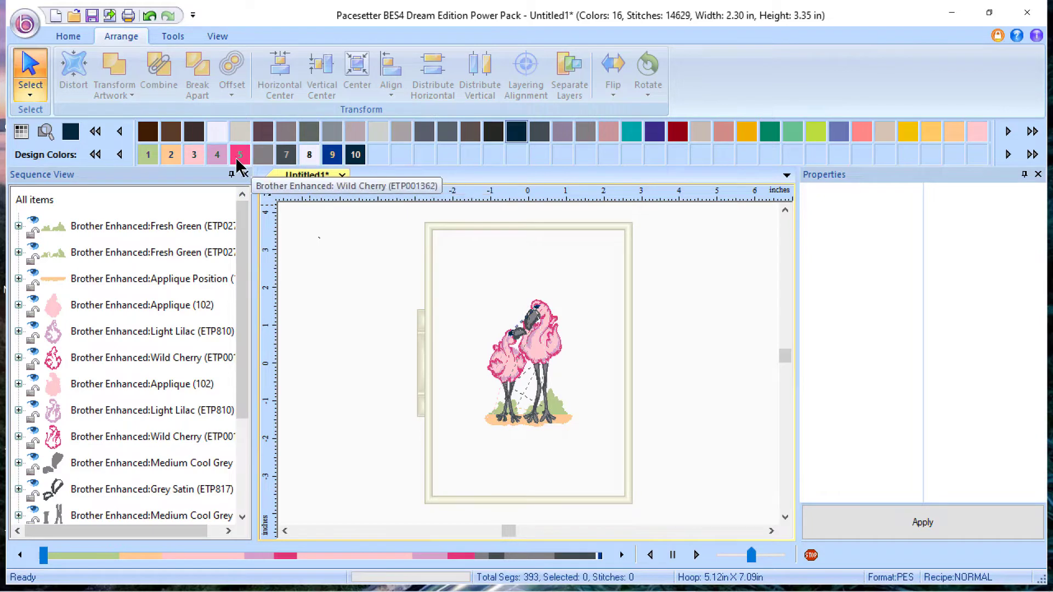
click(240, 156)
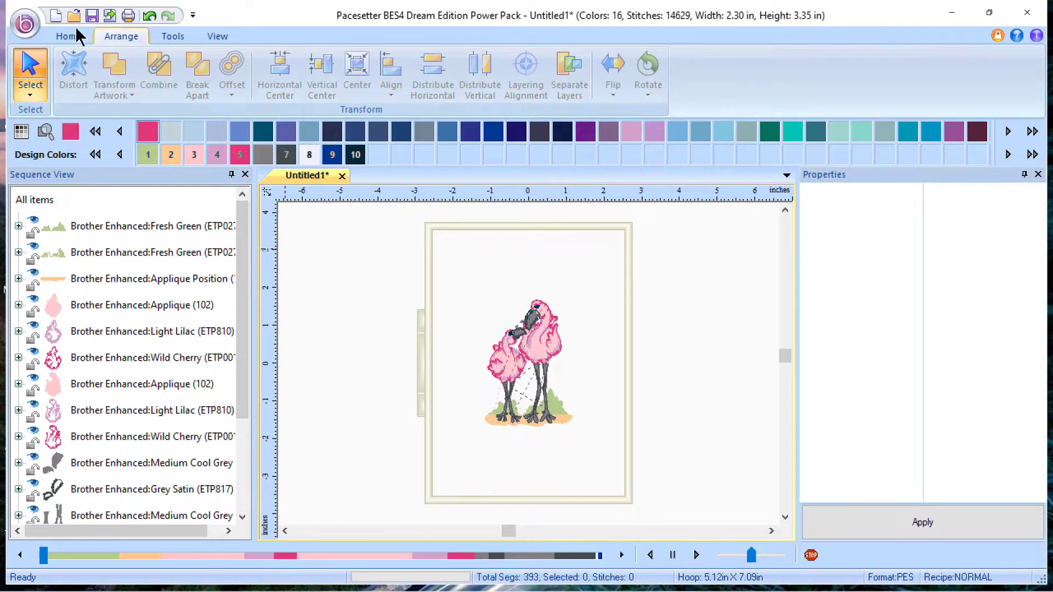
click(66, 37)
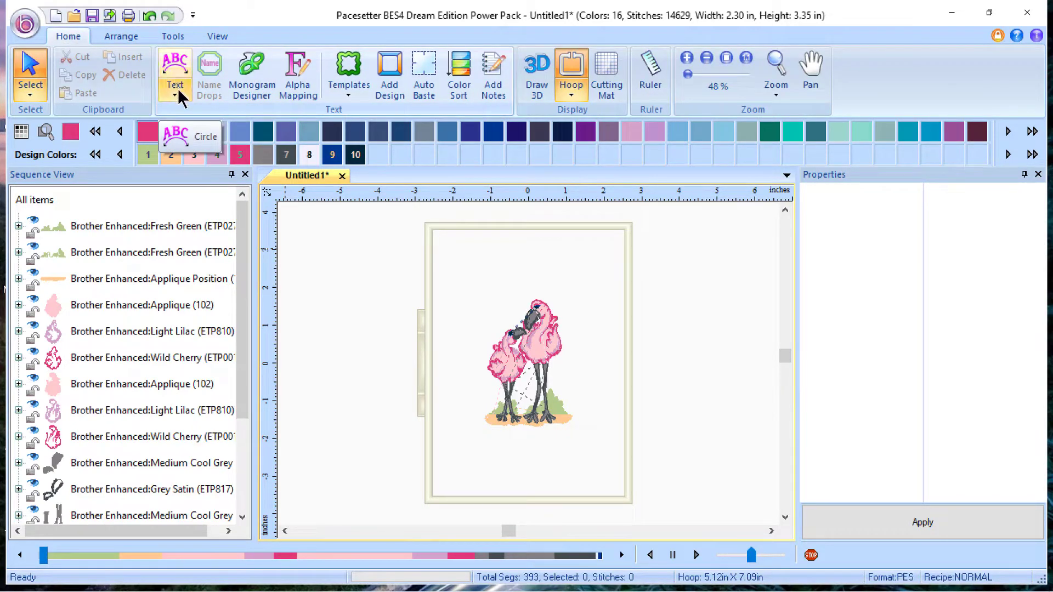
click(177, 94)
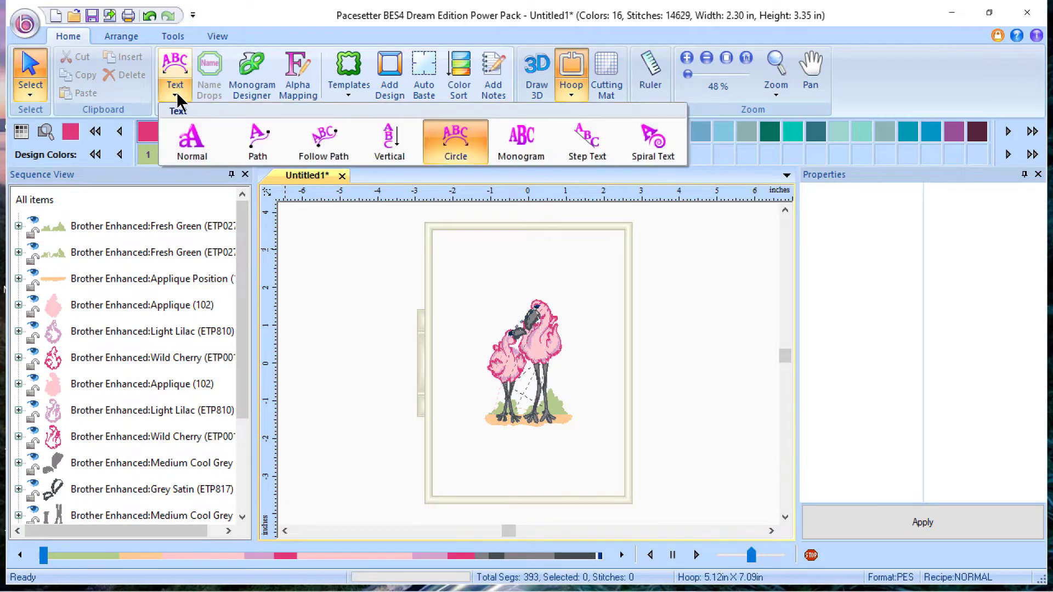
click(456, 147)
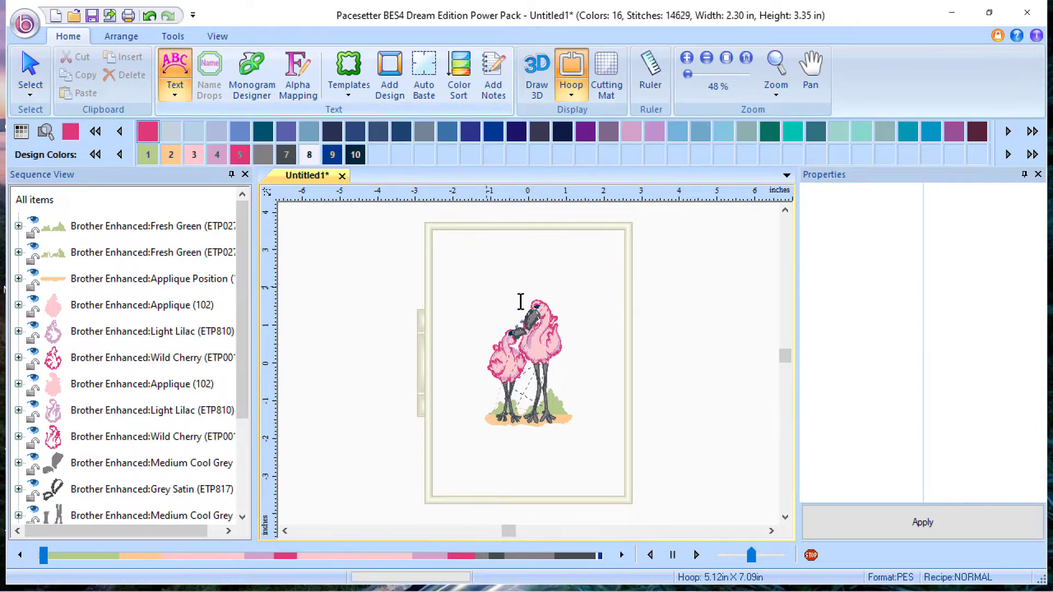
click(516, 274)
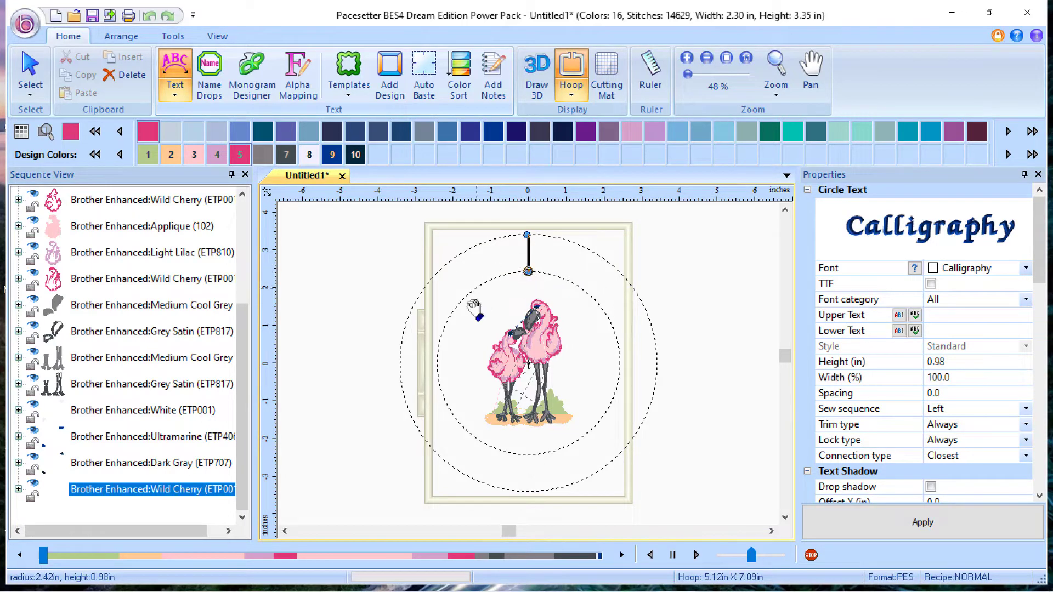
drag(528, 271, 530, 289)
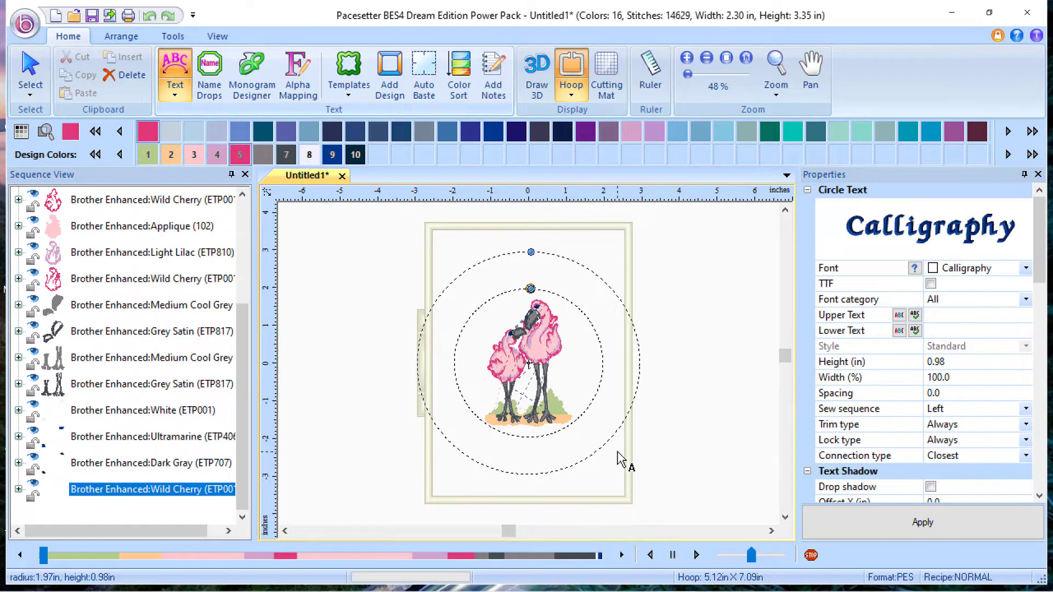
Step: Keep the Calligraphy font and enter 'Stay' as upper text and 'Safe' as lower text
click(1025, 268)
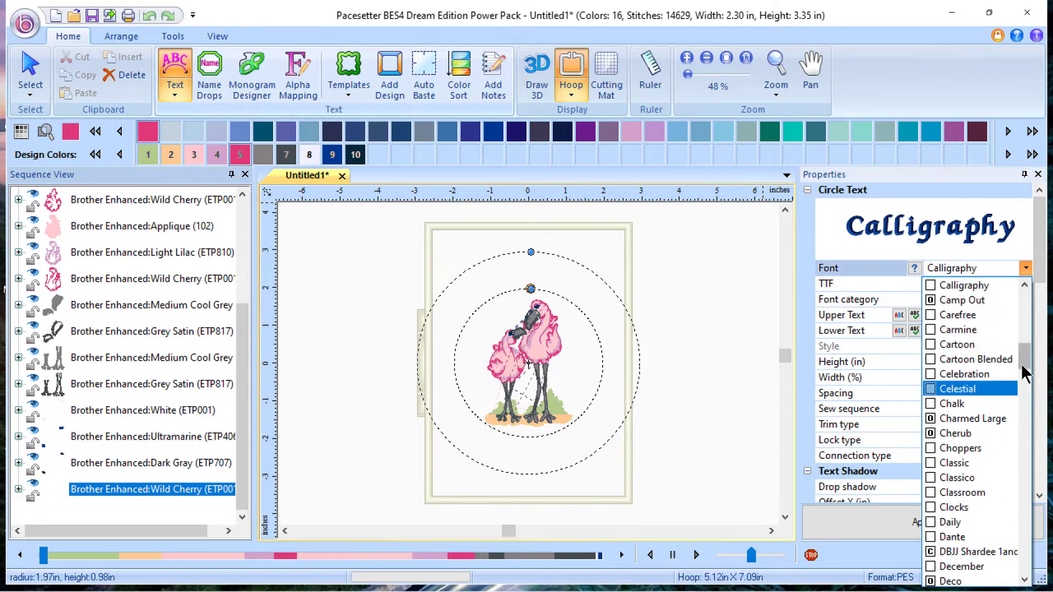
mouse_move(1023, 359)
mouse_down()
mouse_move(1022, 289)
mouse_move(1030, 376)
mouse_move(1025, 329)
mouse_move(1025, 349)
mouse_up()
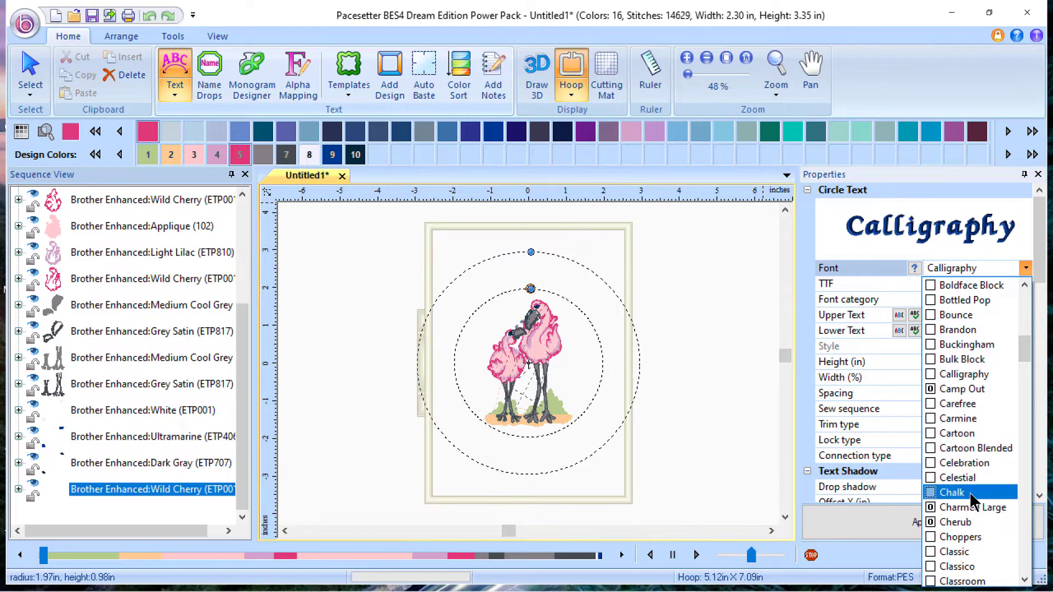
click(953, 376)
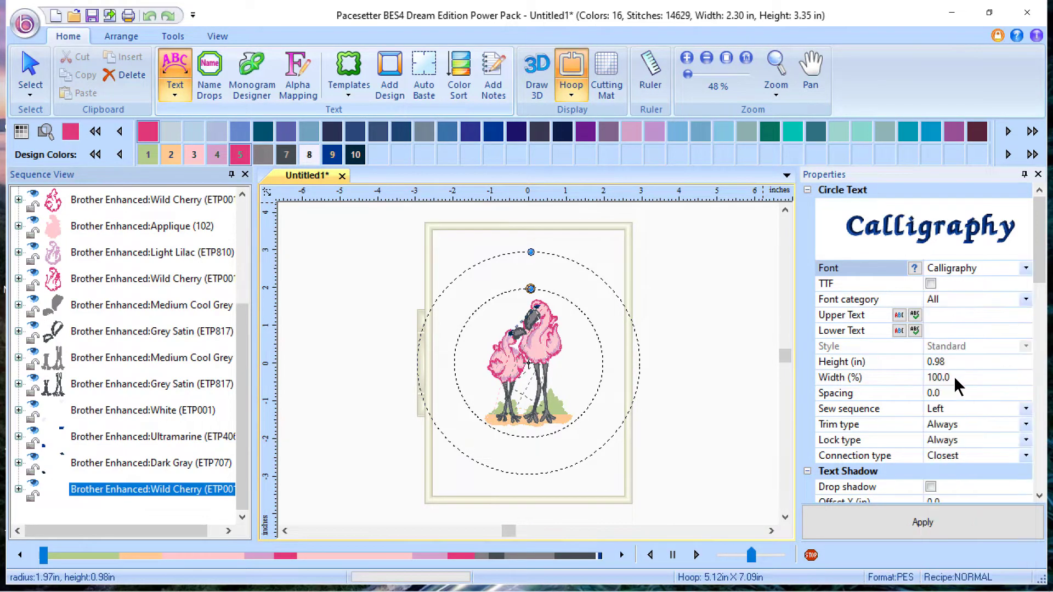
click(936, 315)
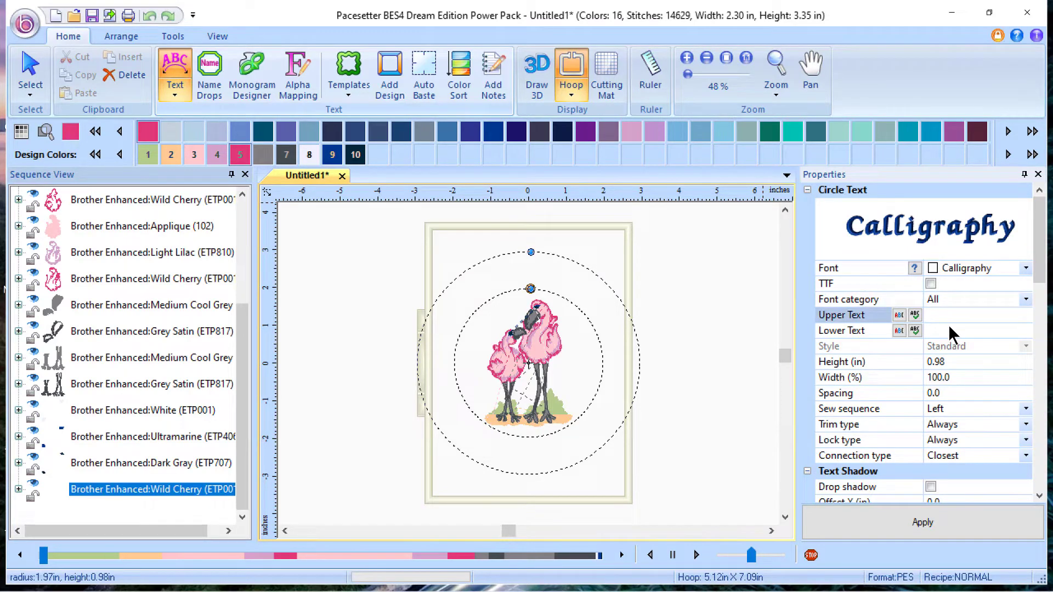
text(Stay)
click(938, 330)
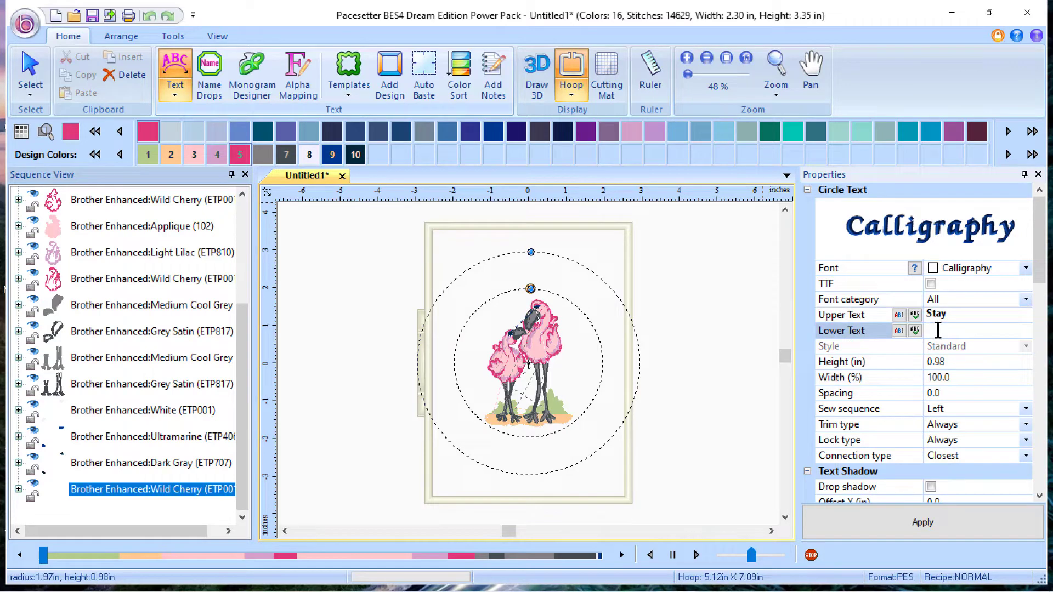
text(Safe)
mouse_move(1043, 257)
mouse_down()
mouse_move(1041, 460)
mouse_move(1034, 262)
mouse_up()
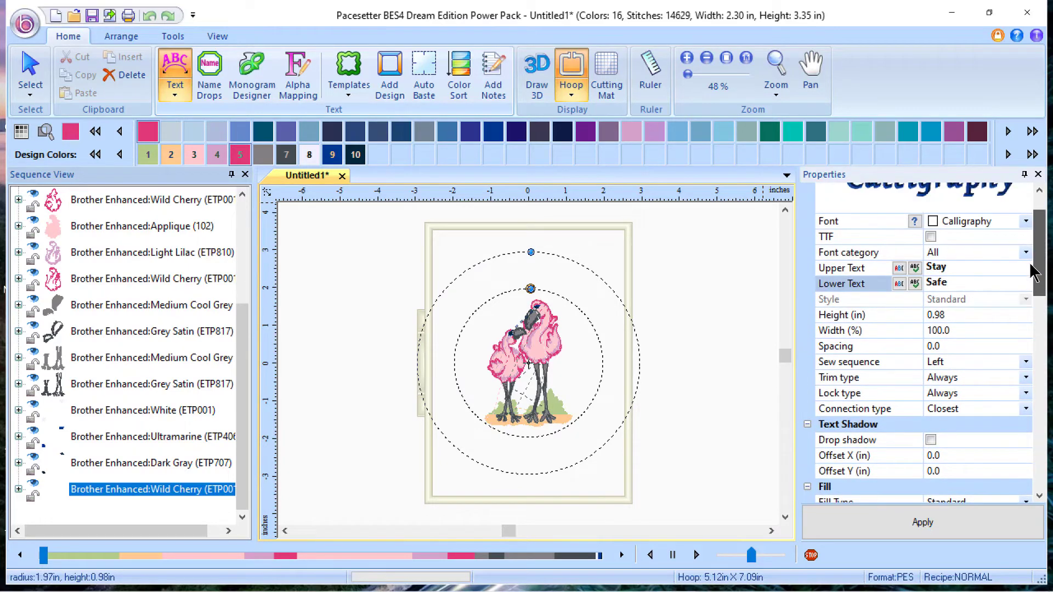
Step: Apply the Stay Safe circle text, then enlarge the letters to 1.04 in and widen the circle
click(927, 528)
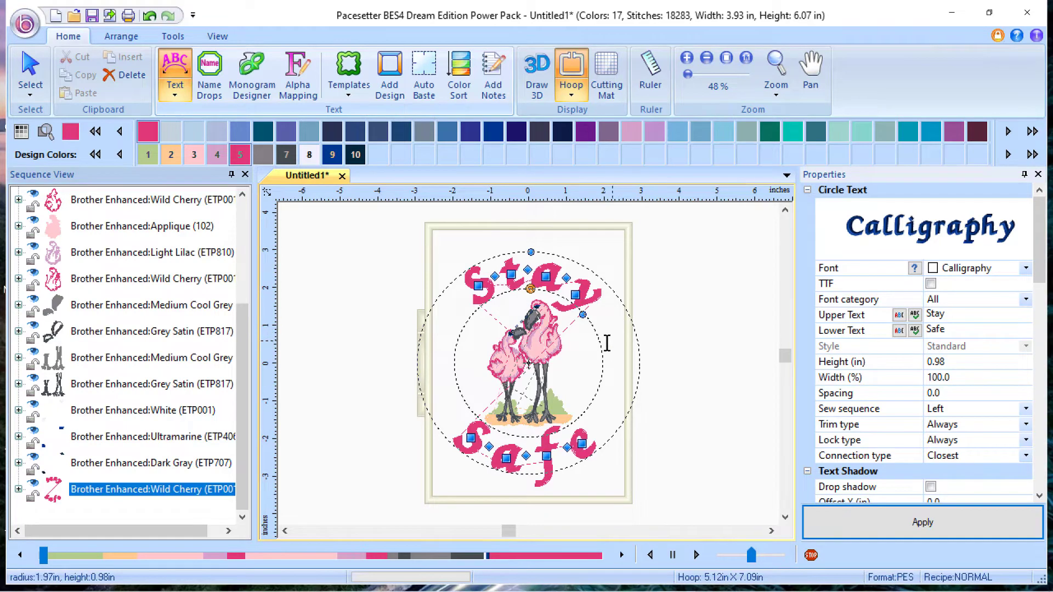
click(529, 289)
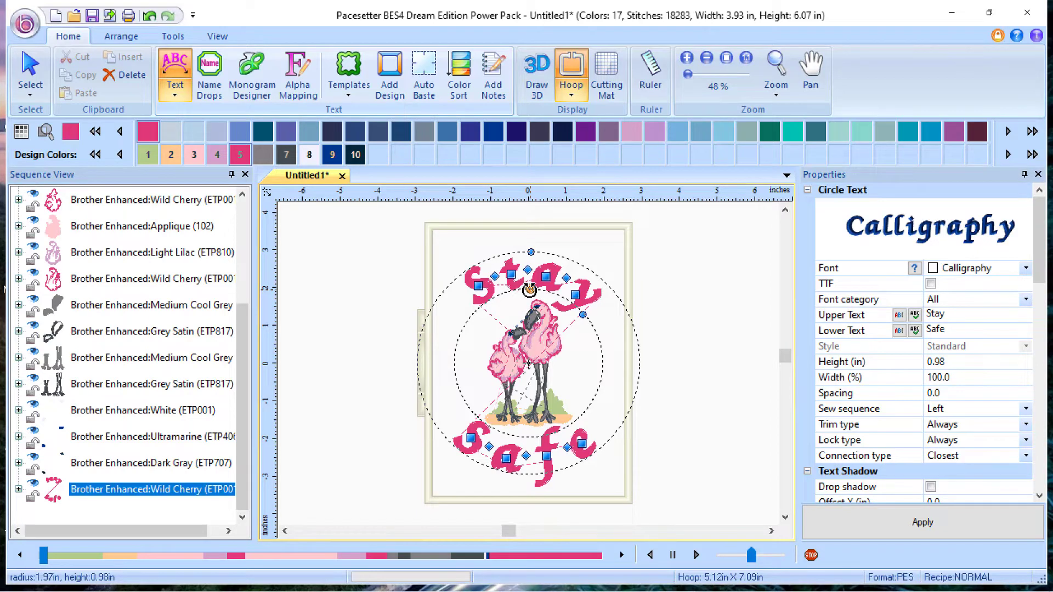
drag(529, 290, 520, 295)
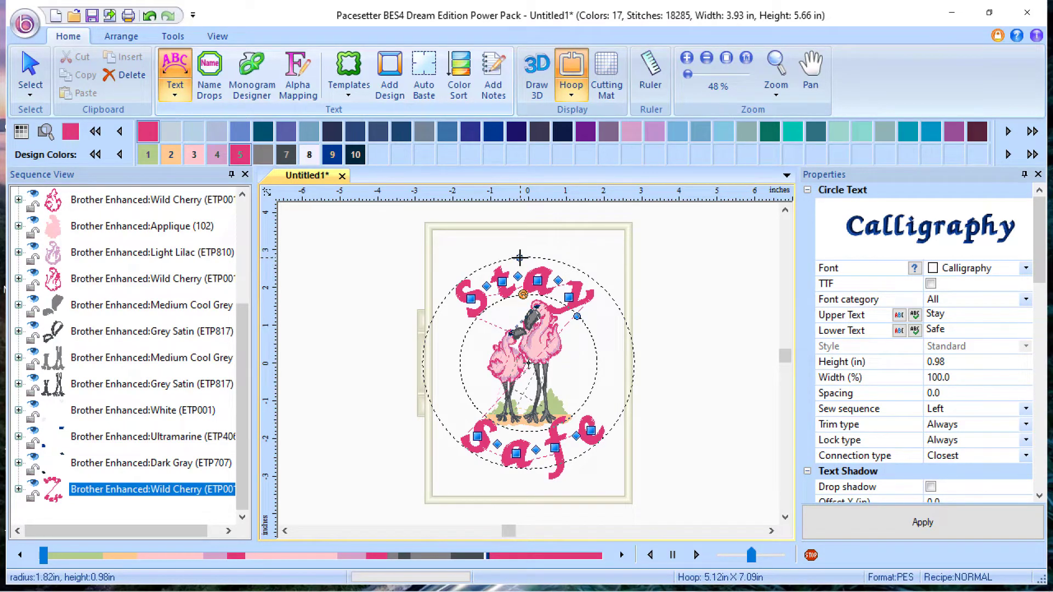
drag(520, 257, 519, 256)
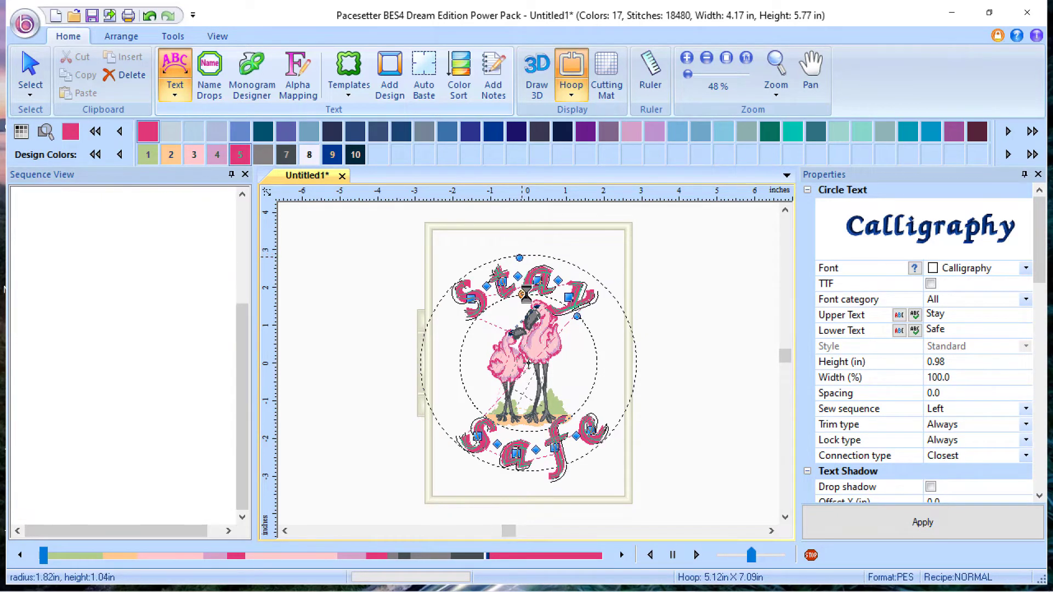
drag(521, 296, 522, 281)
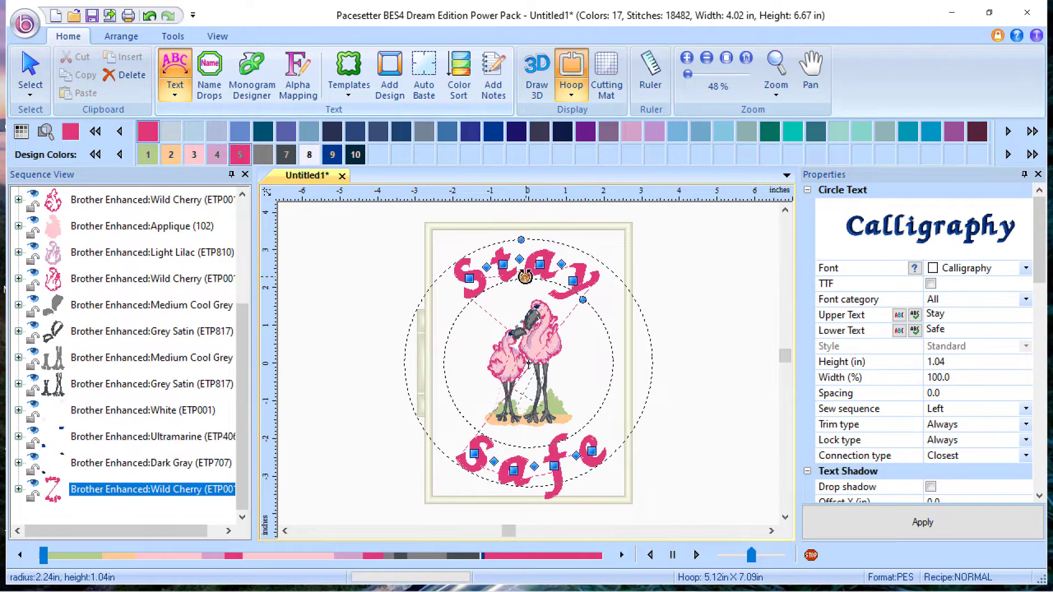
drag(525, 276, 525, 279)
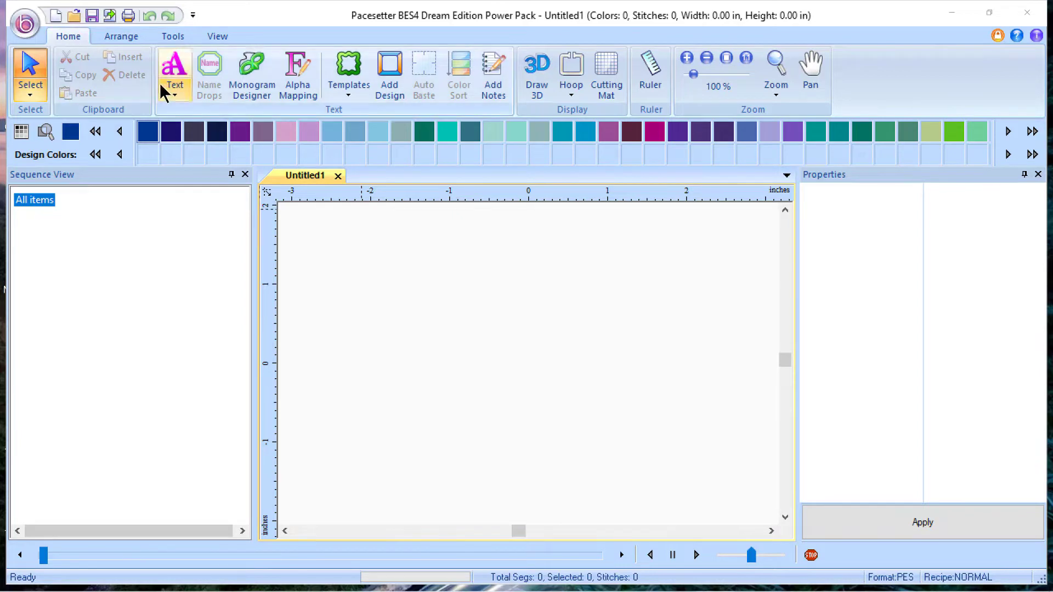
Step: Open the Alpha Mapping window from the Home tab of the blank design
click(303, 90)
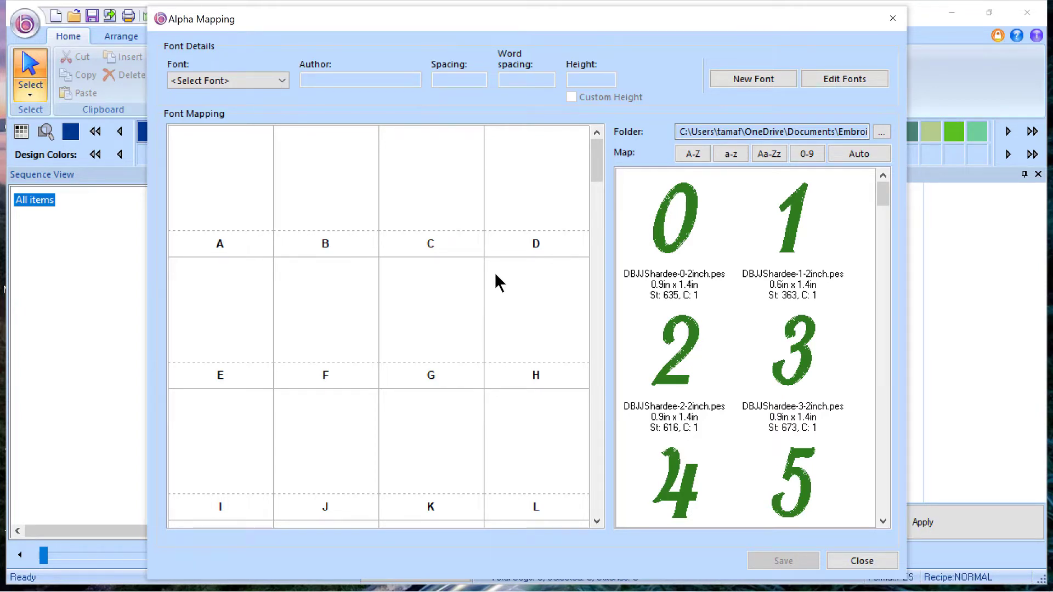
Step: Create a new font named 'DBJJ Sharadee 2 inch' and fill in the author's name
click(757, 78)
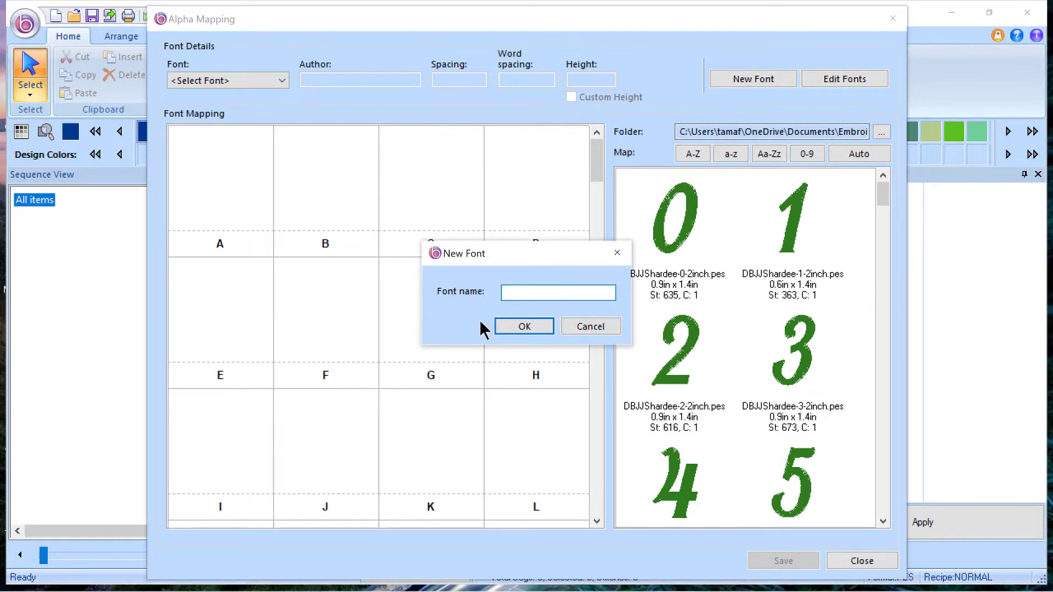
text(DBJJ Sharadee 2 inch)
click(522, 327)
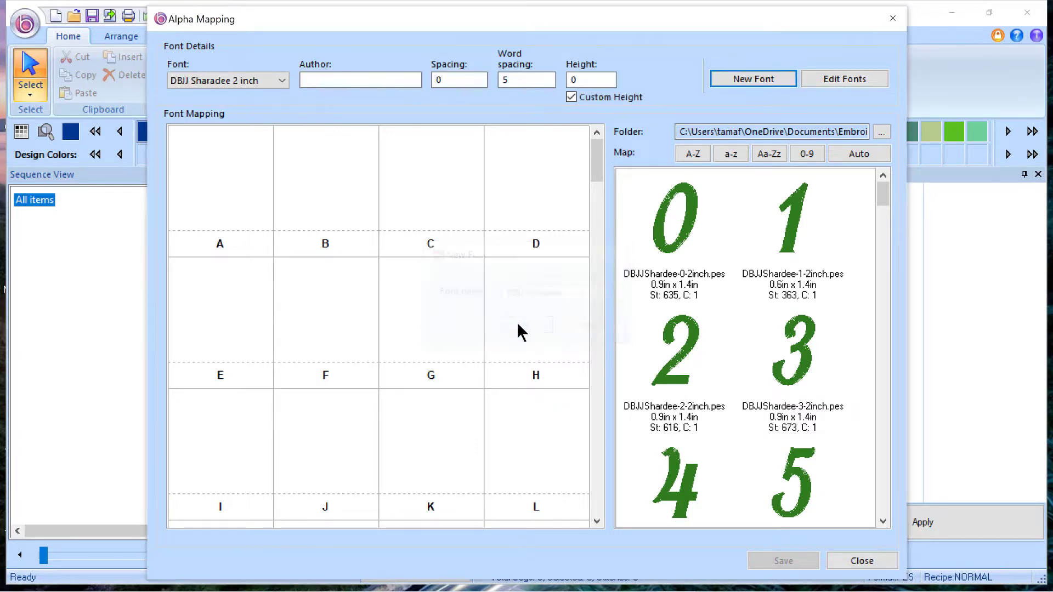
click(310, 81)
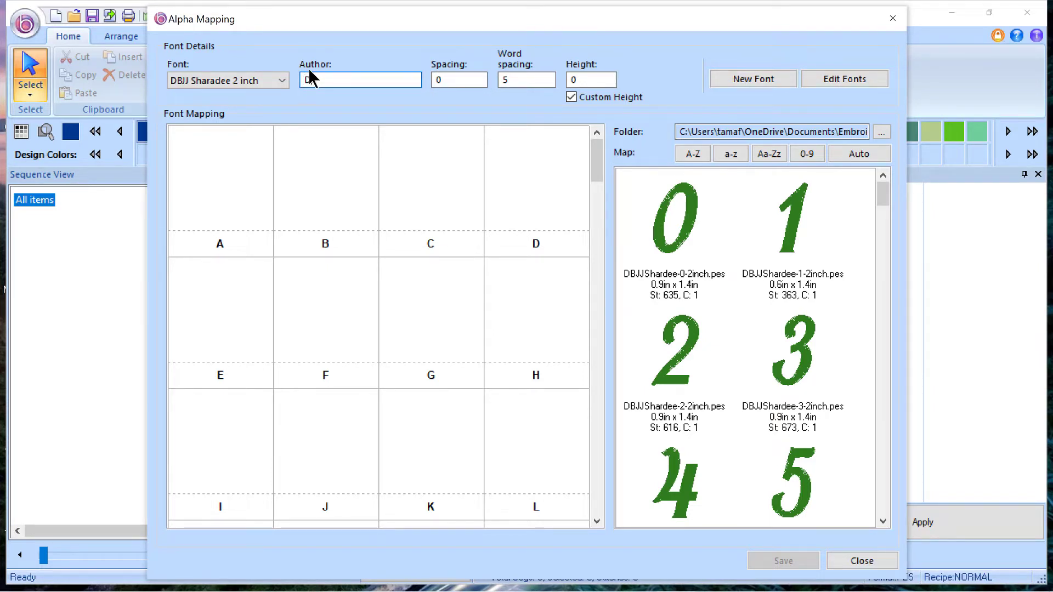
text(Juju)
Step: Drag the M-CAP design onto the M cell of the mapping grid
drag(597, 165, 594, 193)
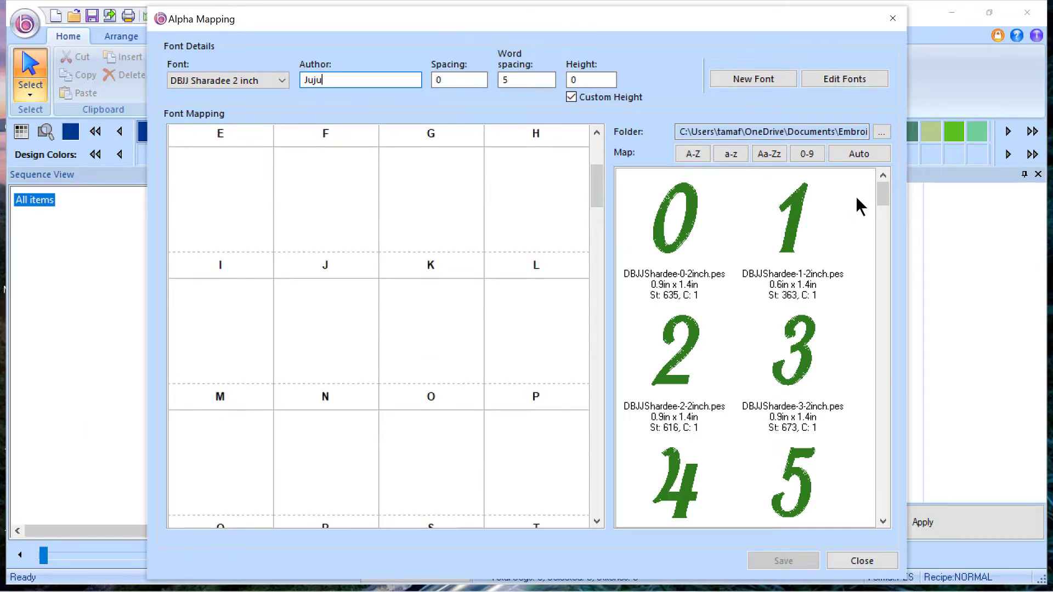
drag(884, 192, 887, 332)
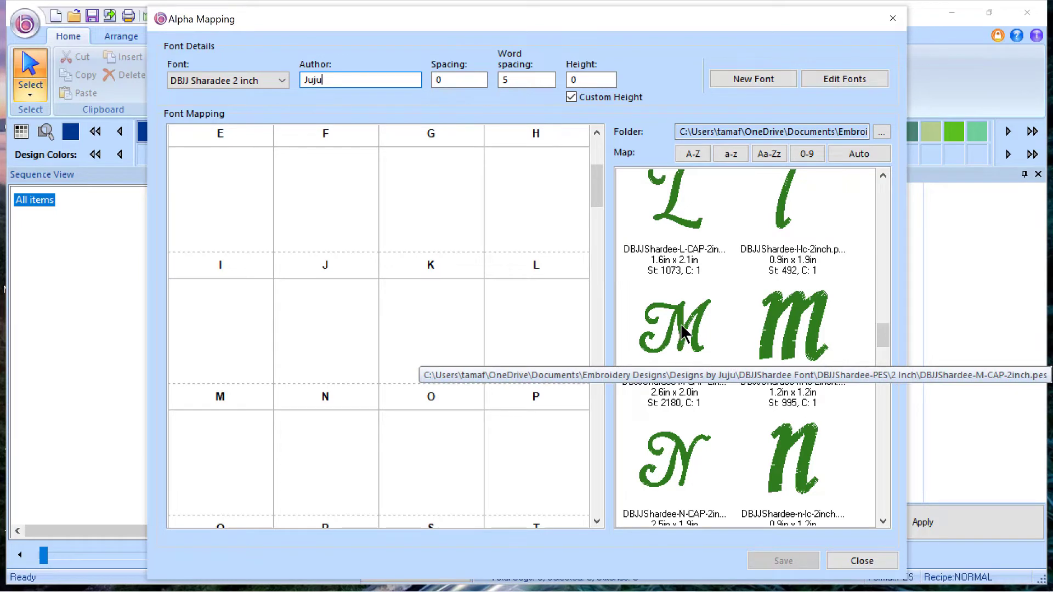
drag(680, 341, 214, 363)
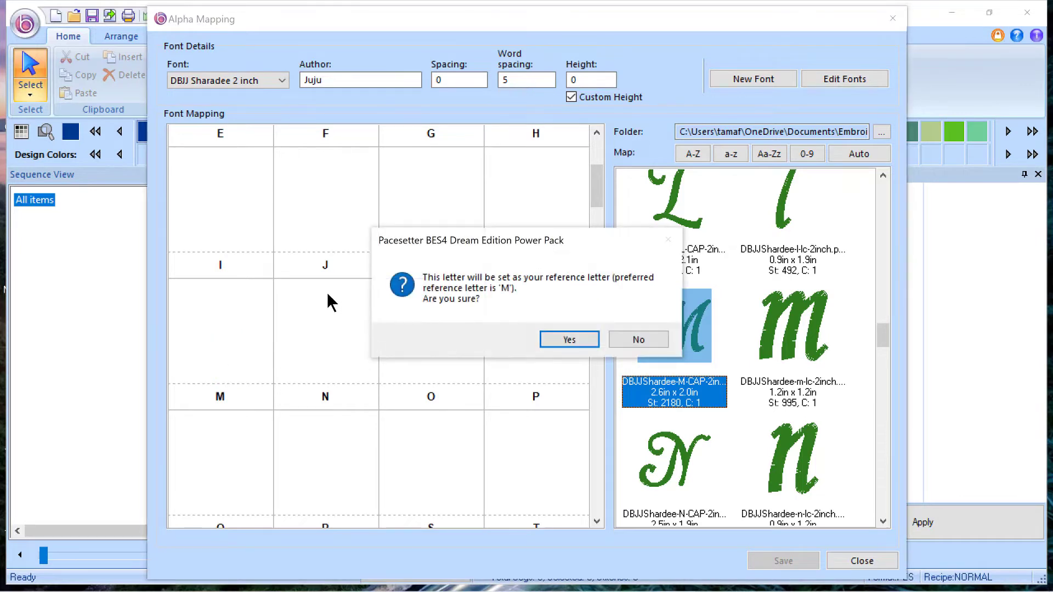
Step: Accept M as reference letter, then map all upper- and lowercase letter designs with Aa-Zz Map
click(568, 339)
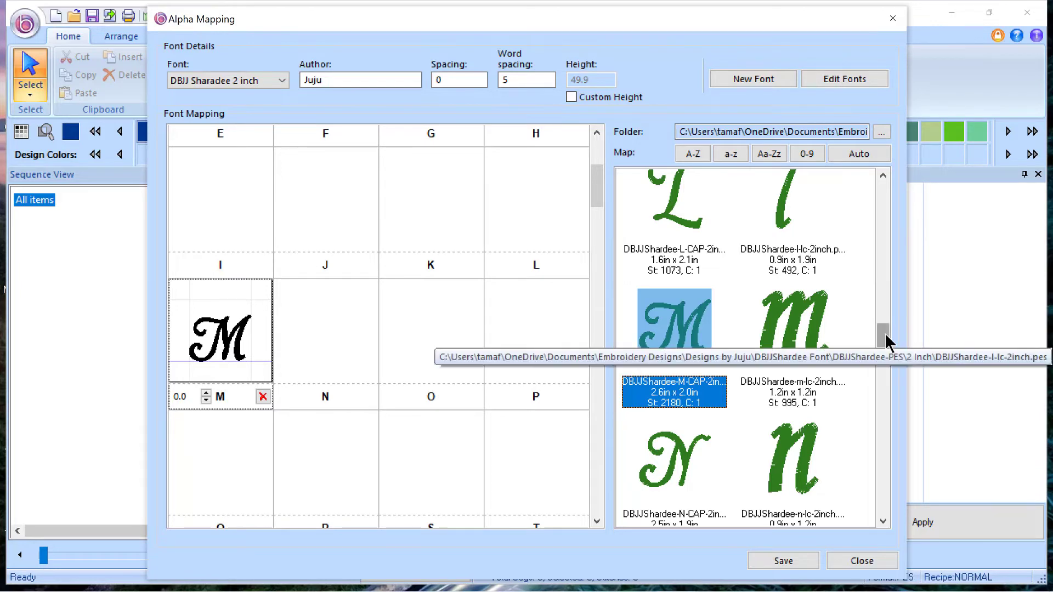
drag(884, 334, 884, 207)
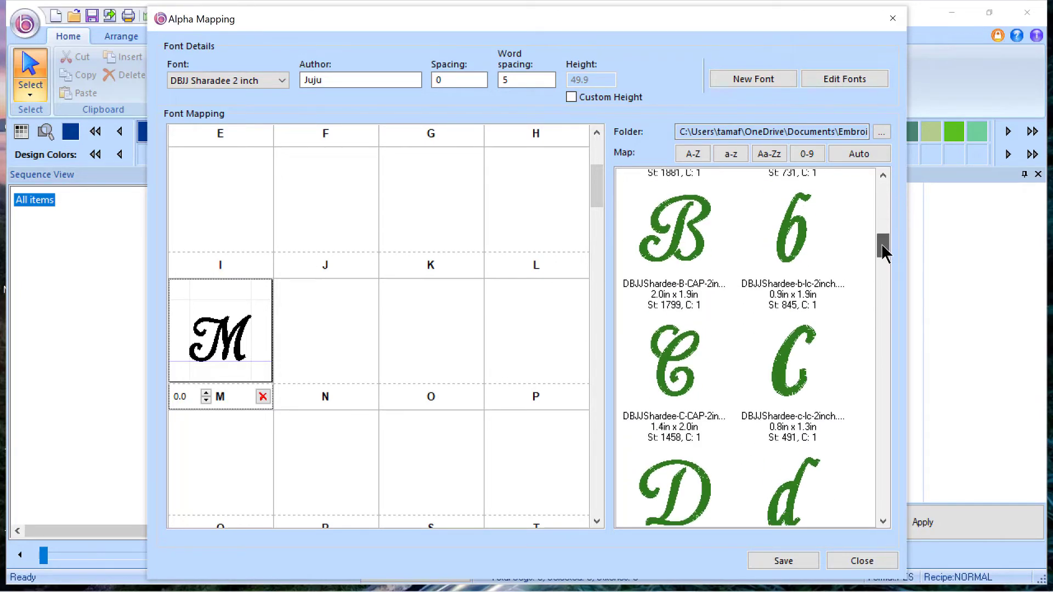
drag(882, 246, 884, 237)
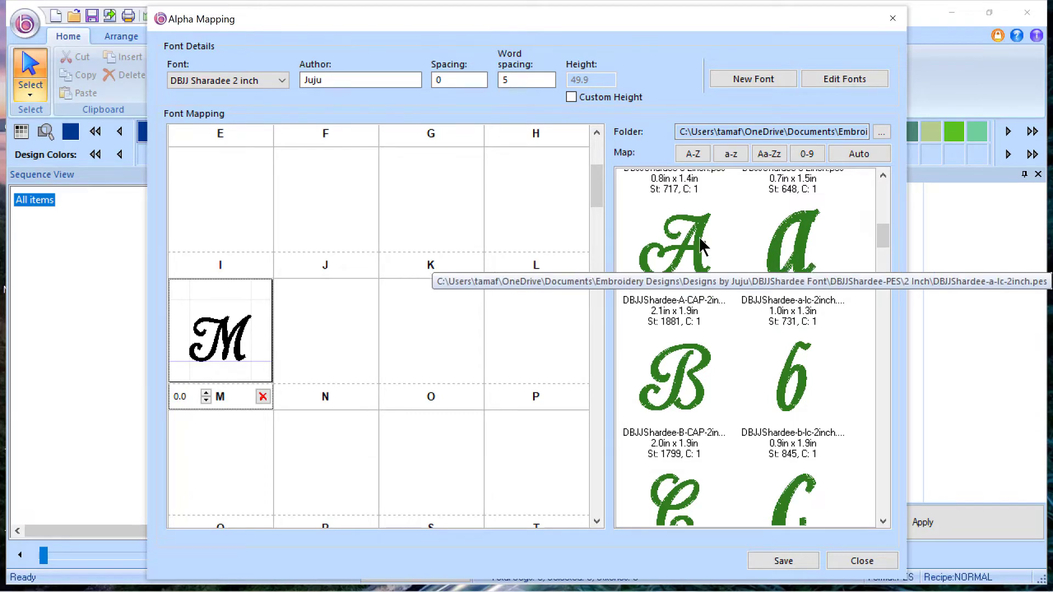
drag(638, 197, 807, 454)
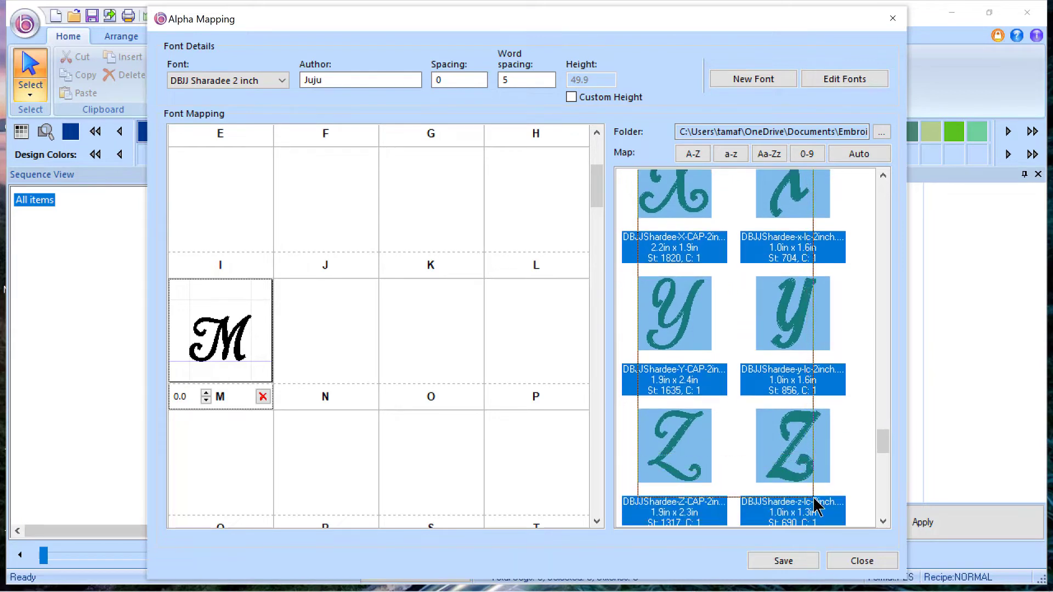
click(767, 150)
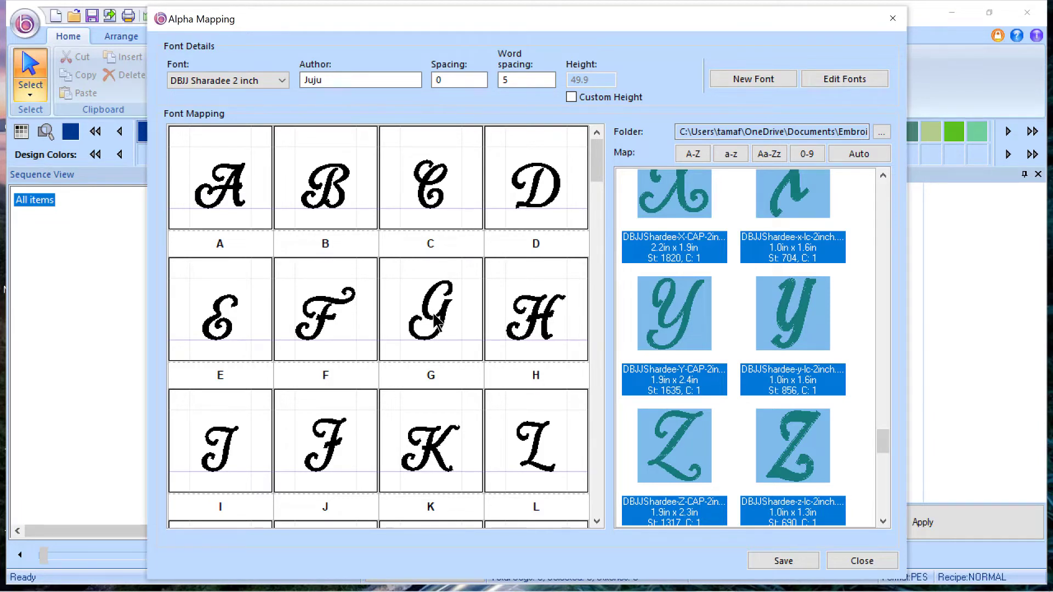
Step: Lower the capital G and J glyphs within their cells
click(437, 321)
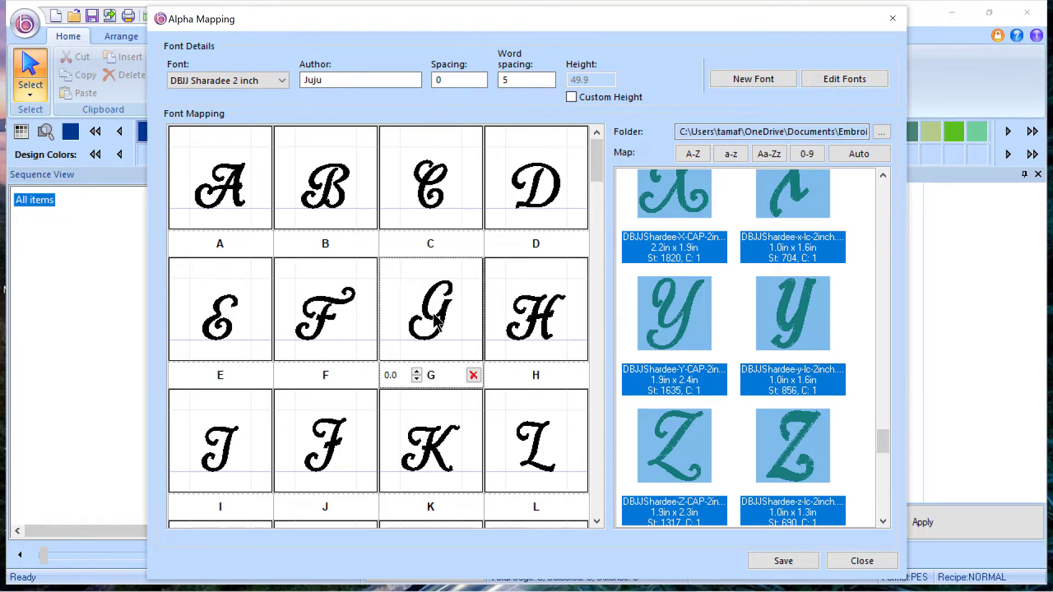
drag(437, 321, 433, 336)
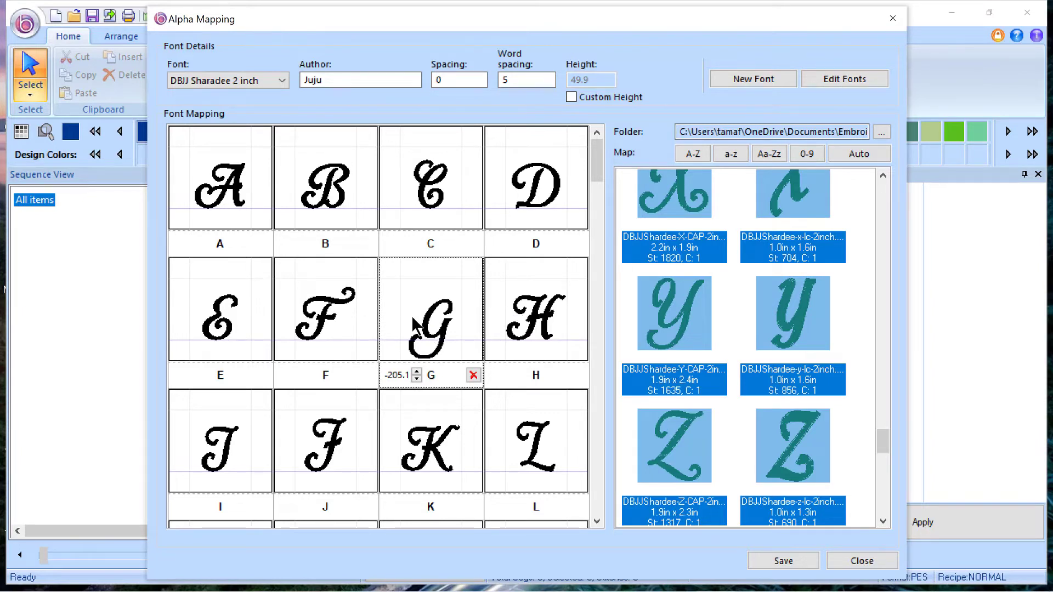
drag(446, 333, 439, 329)
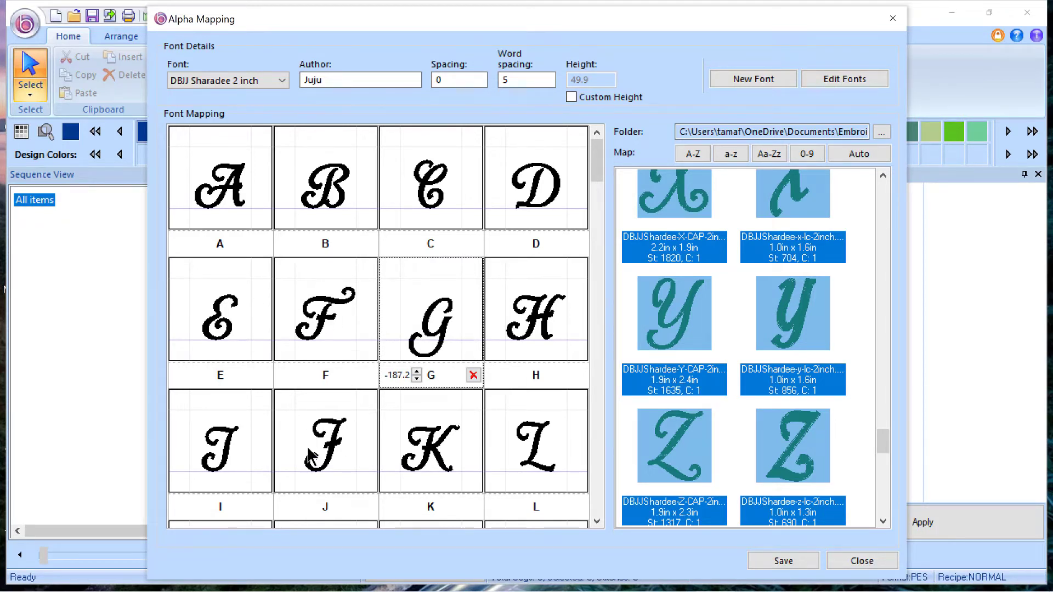
scroll(309, 450, down, 3)
scroll(309, 447, up, 3)
scroll(332, 444, down, 3)
scroll(395, 326, up, 3)
click(330, 448)
drag(331, 445, 333, 452)
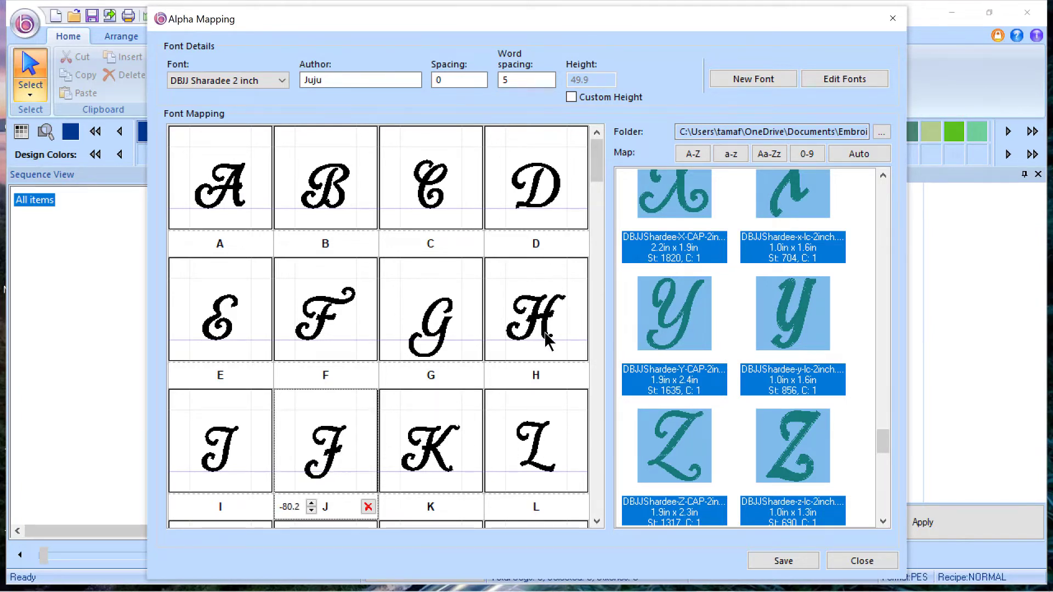
Step: Lower the capital P, Q, Y and Z glyphs within their cells
scroll(564, 301, down, 3)
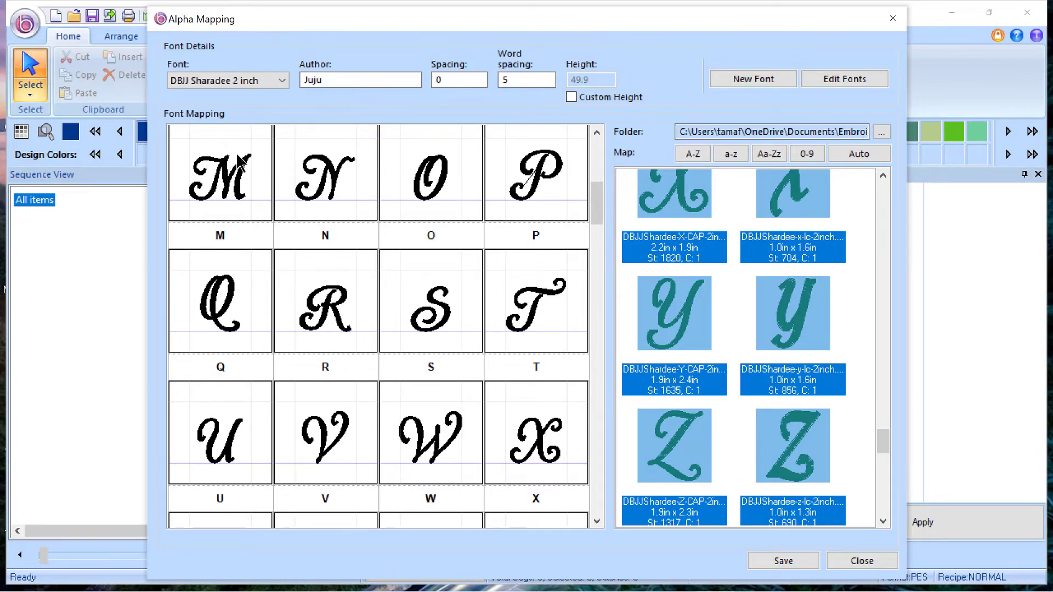
click(548, 174)
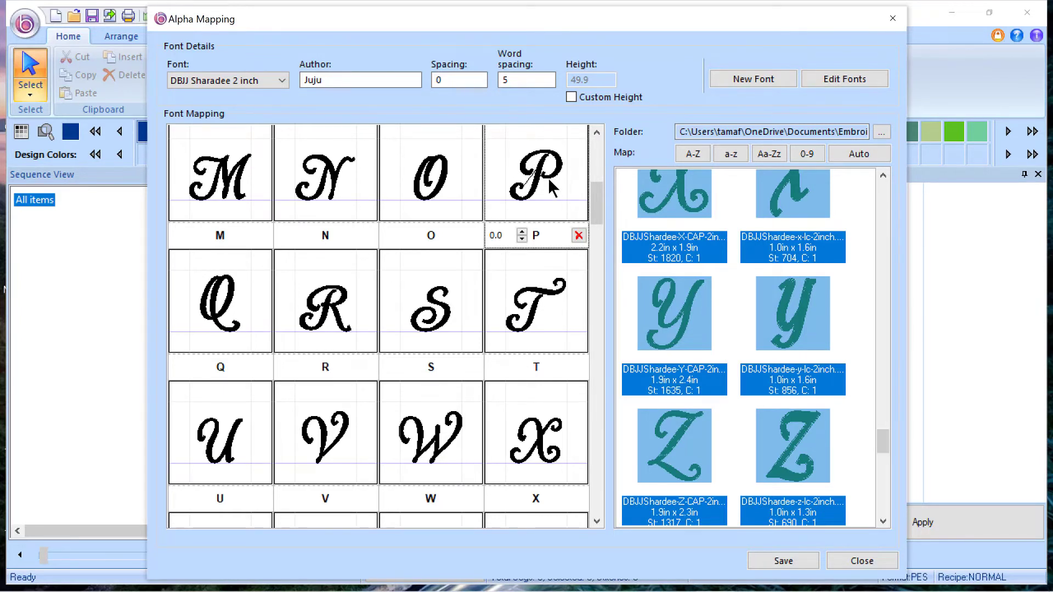
drag(548, 176, 543, 184)
click(225, 306)
drag(220, 311, 217, 320)
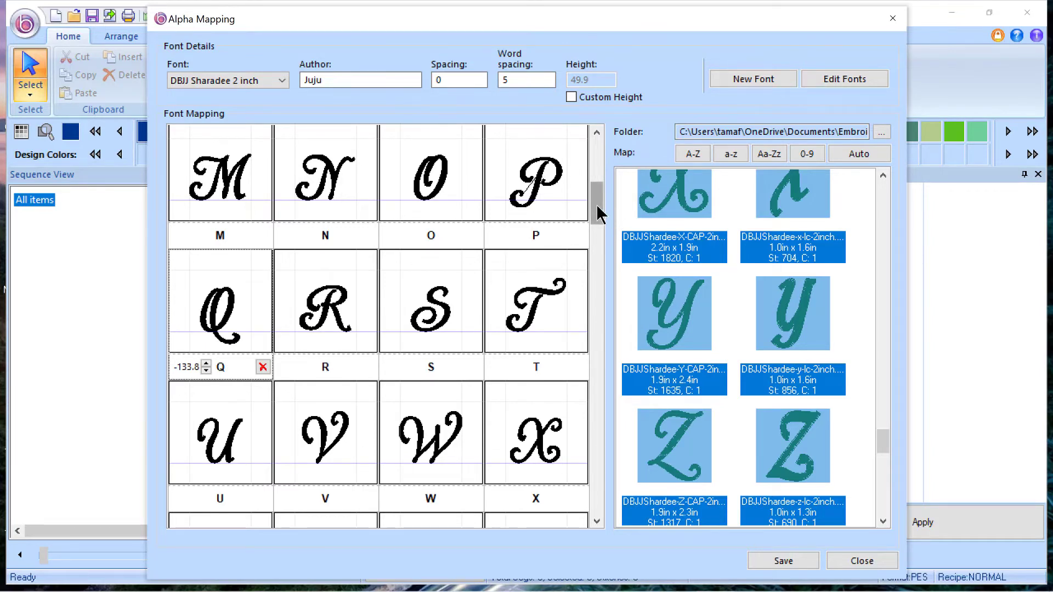
drag(597, 204, 593, 230)
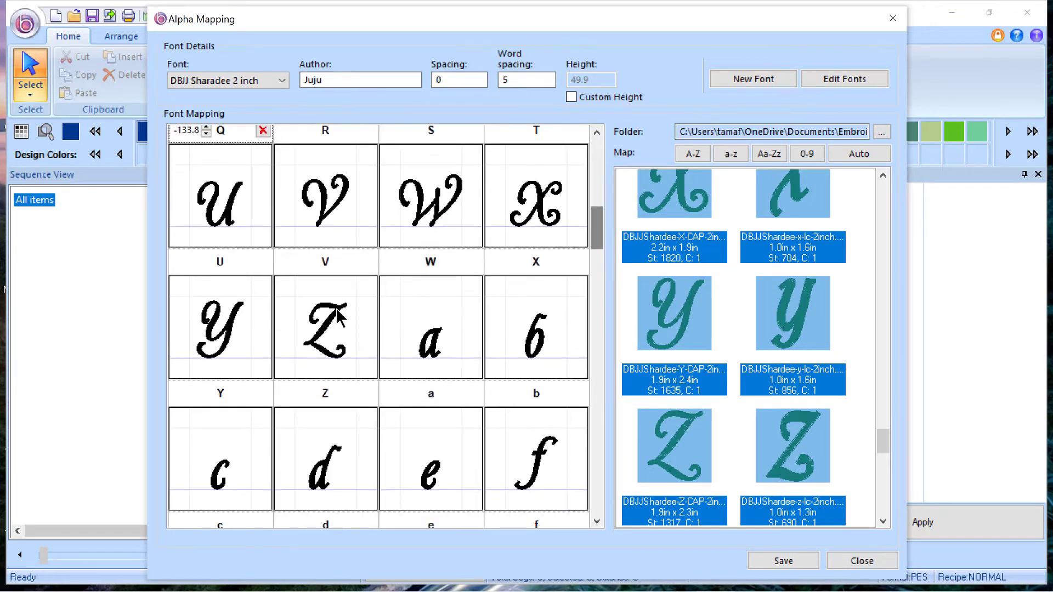
click(221, 336)
drag(220, 332, 225, 351)
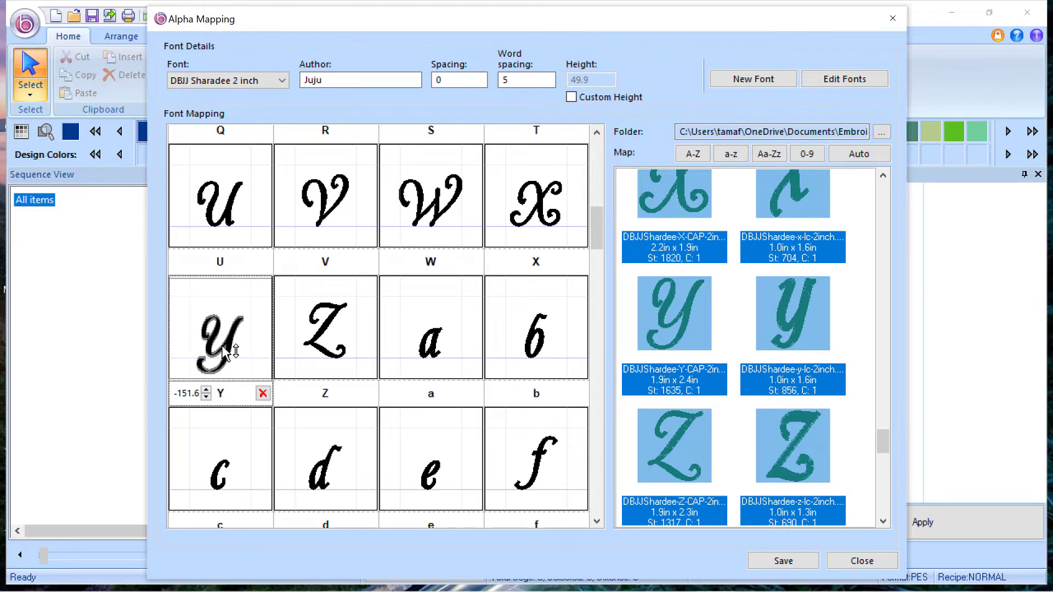
click(326, 327)
drag(324, 327, 329, 346)
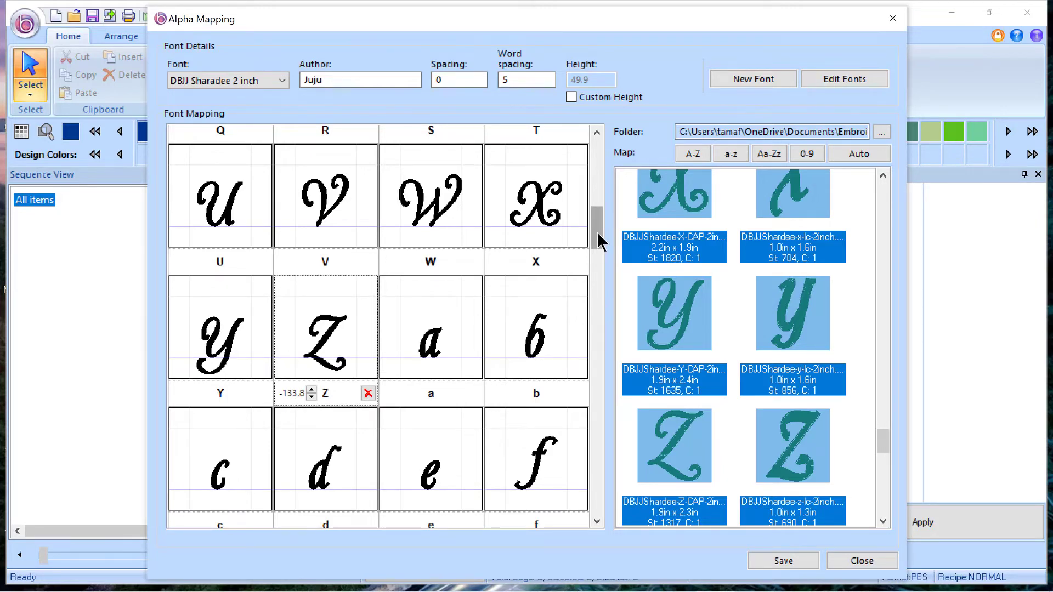
Step: Lower lowercase f, g, y, x (to -89.2) and q (to -107.0) within their cells
drag(597, 231, 570, 258)
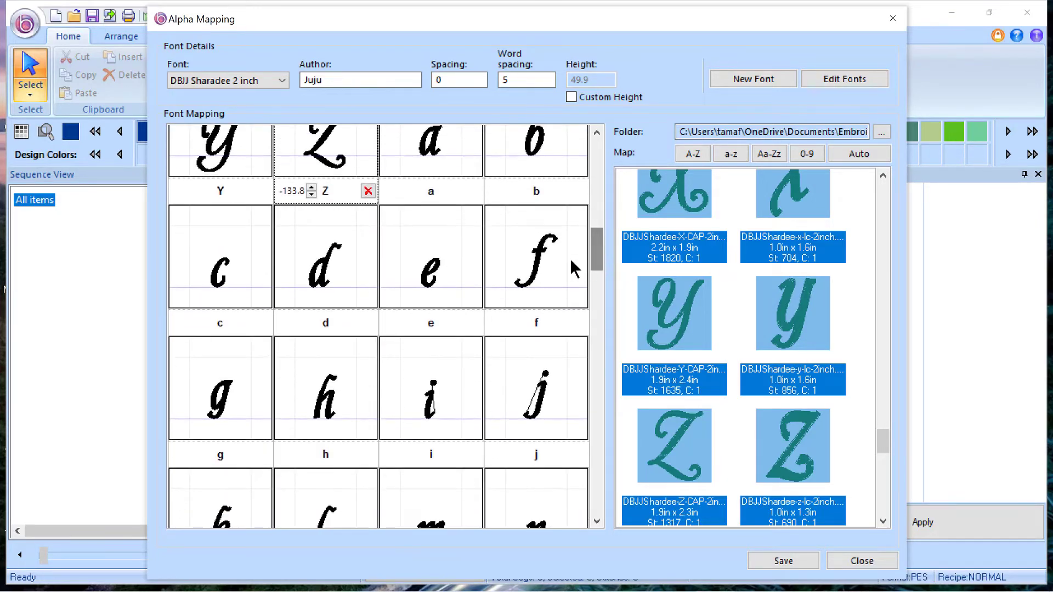
click(540, 263)
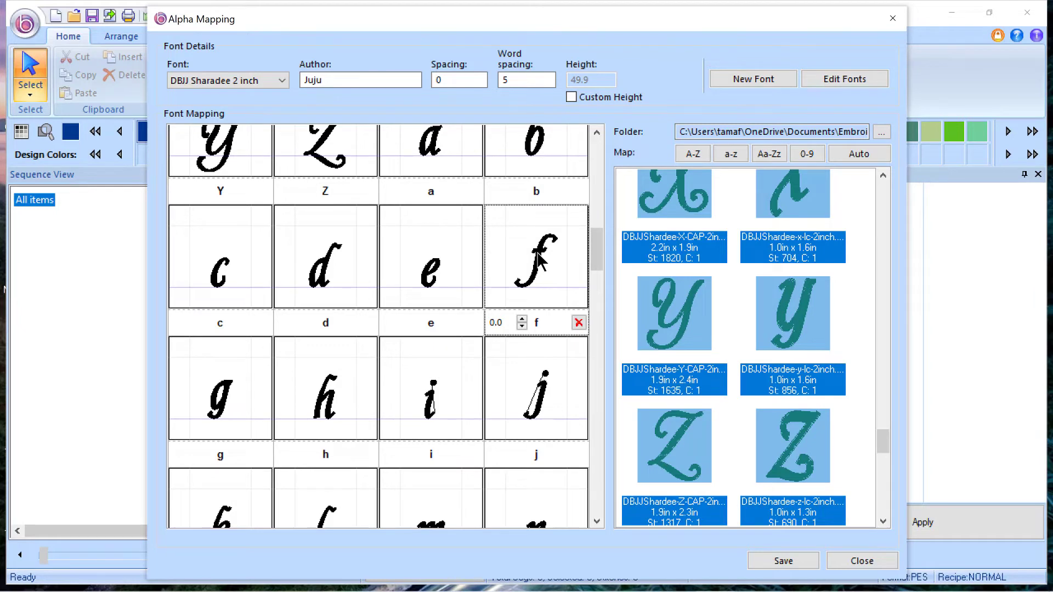
drag(539, 256, 539, 270)
click(219, 404)
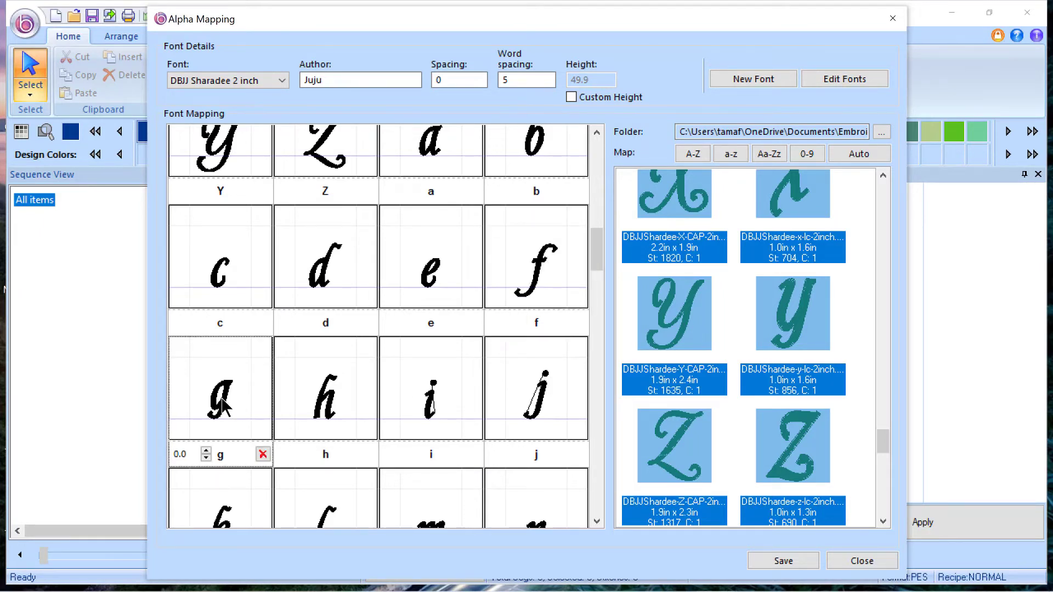
drag(221, 406, 247, 410)
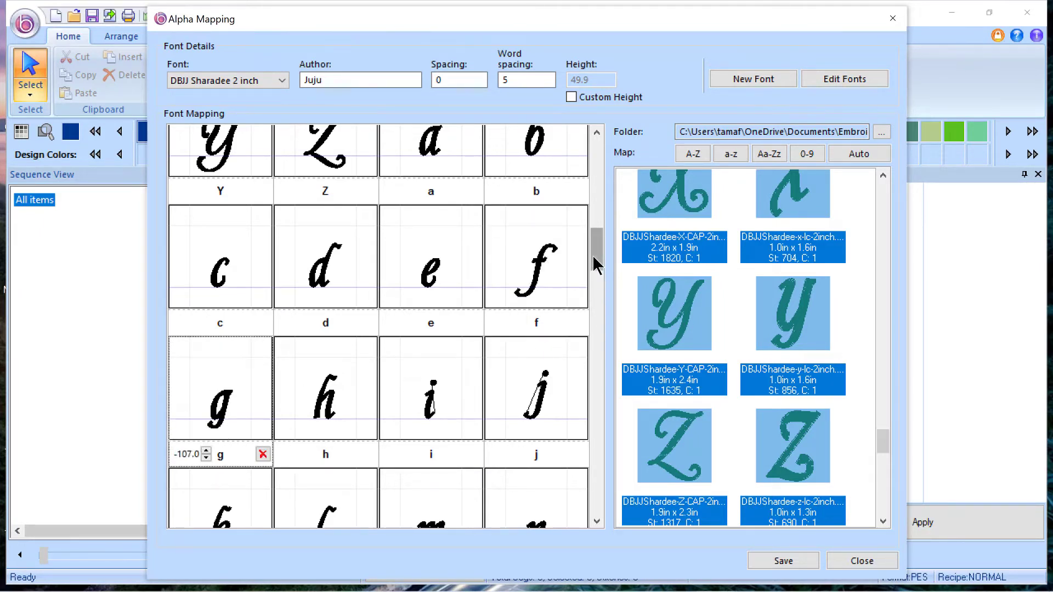
drag(592, 255, 584, 313)
click(433, 388)
drag(434, 387, 437, 404)
click(323, 390)
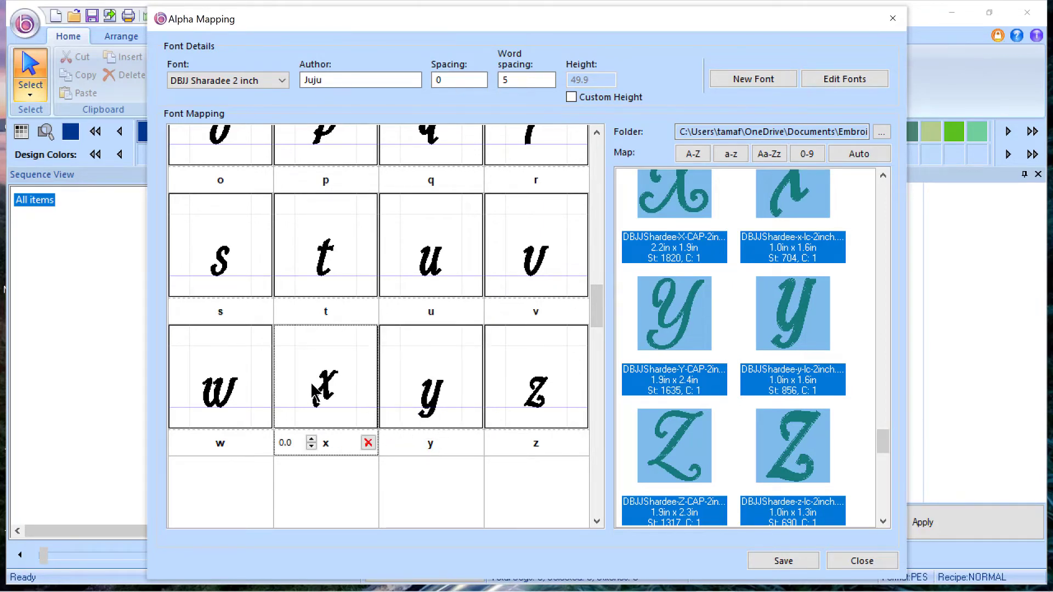
drag(327, 389, 327, 394)
drag(599, 316, 599, 297)
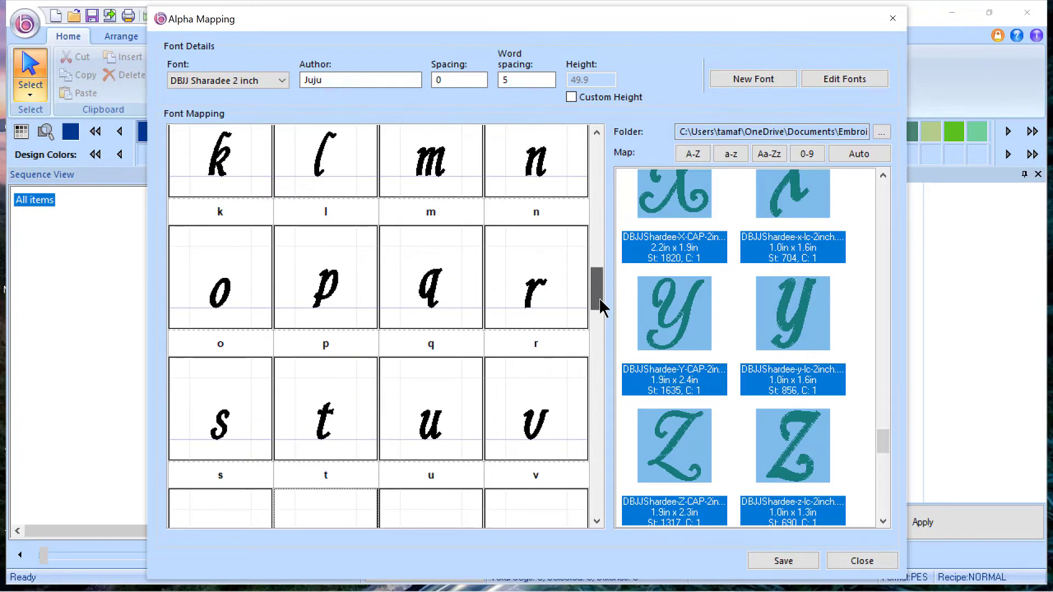
click(422, 286)
drag(422, 286, 428, 309)
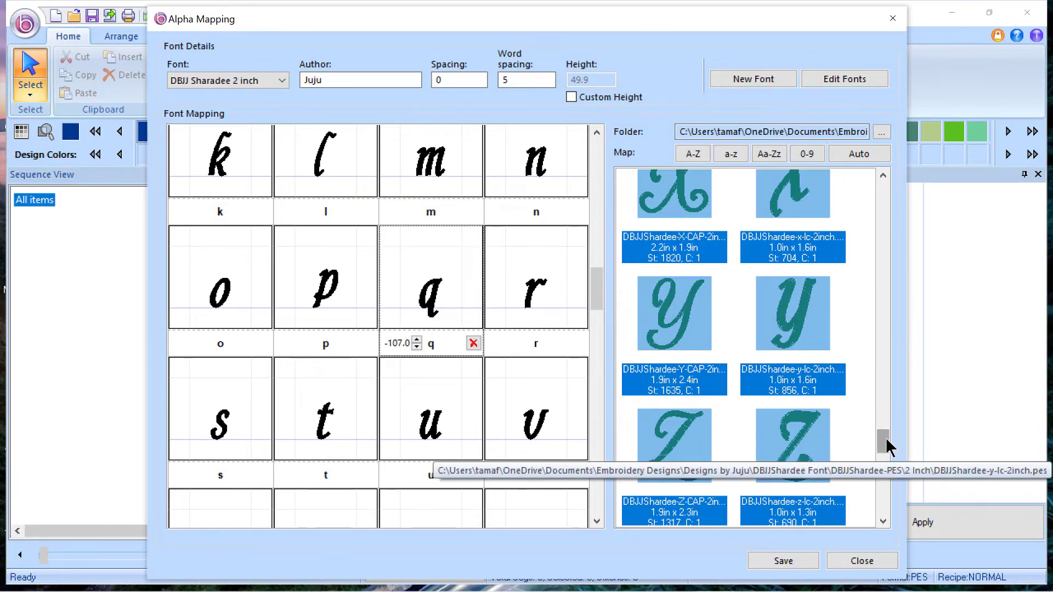
drag(878, 438, 872, 189)
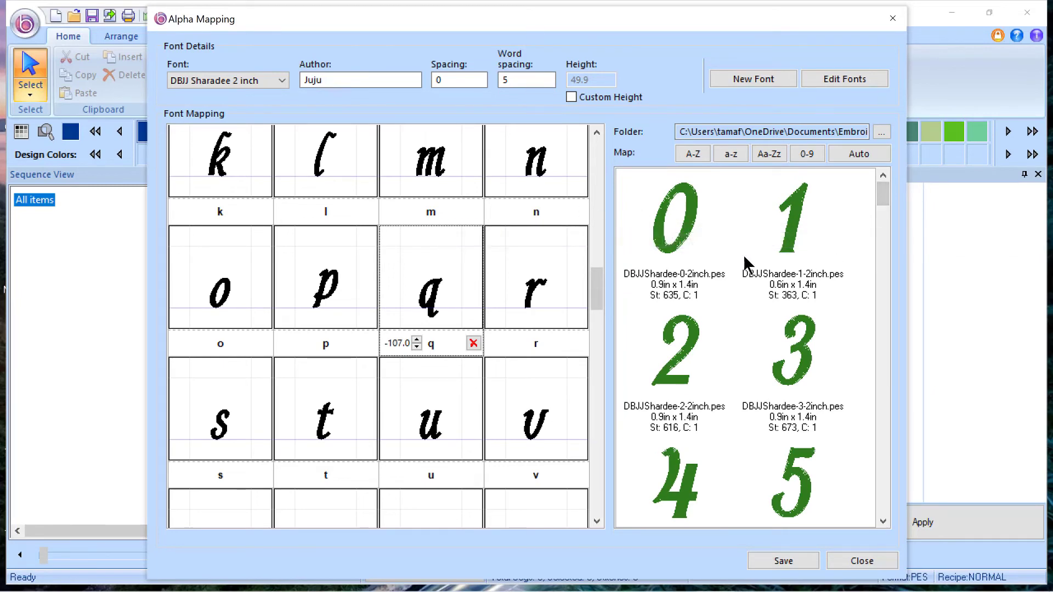
Step: Select the digit design files and map them to the 0–9 cells with 0-9 Map
drag(647, 171, 828, 456)
click(806, 154)
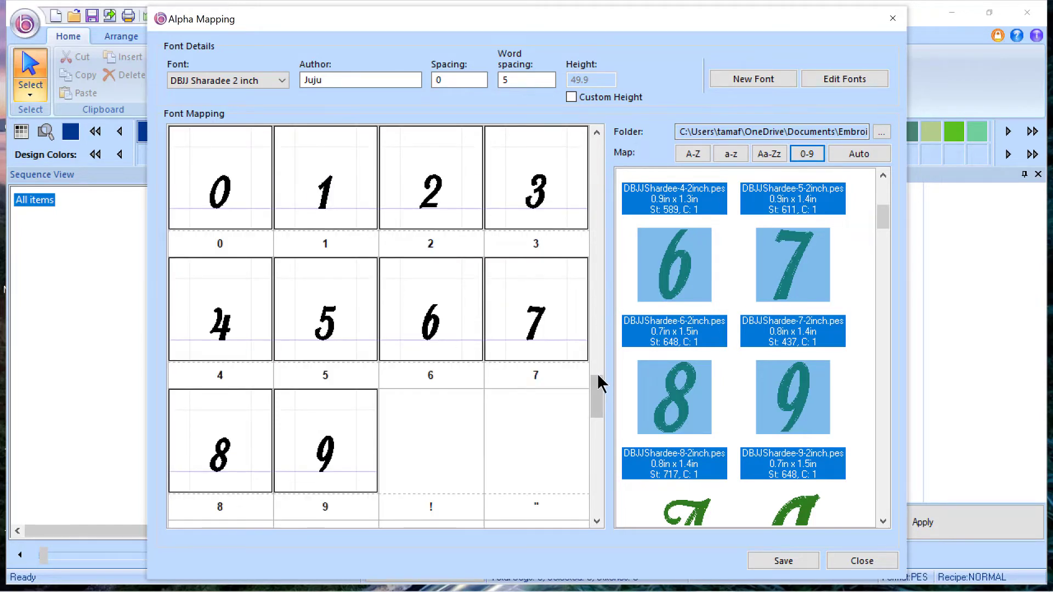
drag(597, 391, 597, 418)
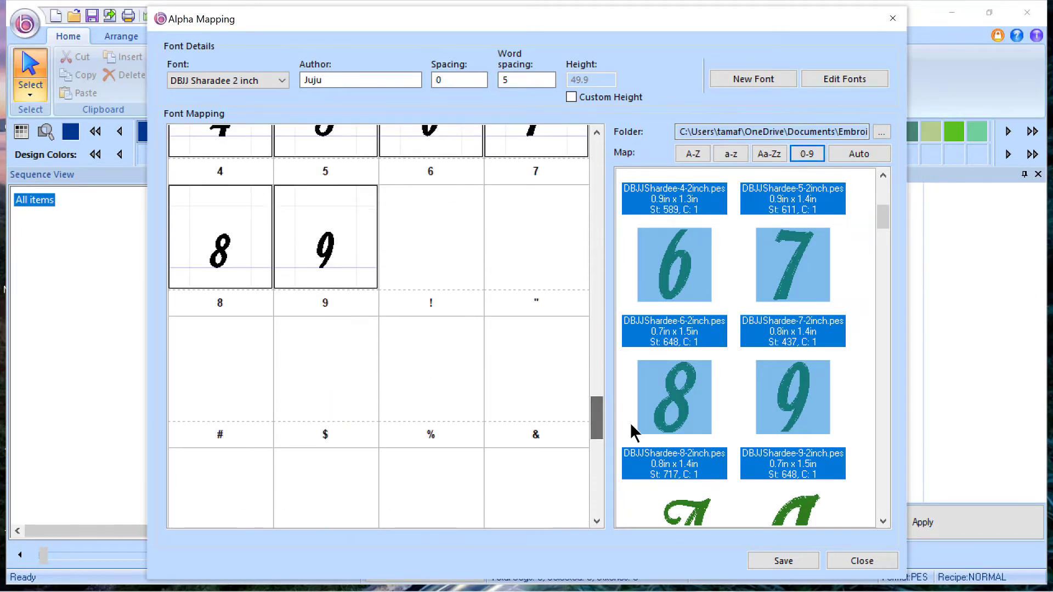
drag(877, 223, 889, 480)
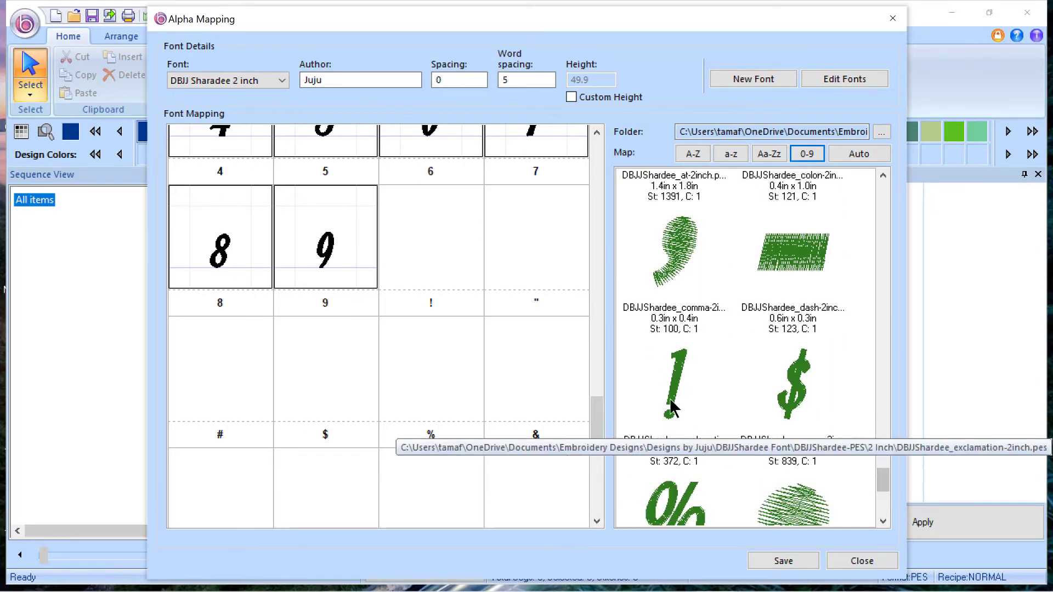
Step: Place the exclamation design on the ! cell at offset -80.2 and save the font
drag(672, 408, 438, 280)
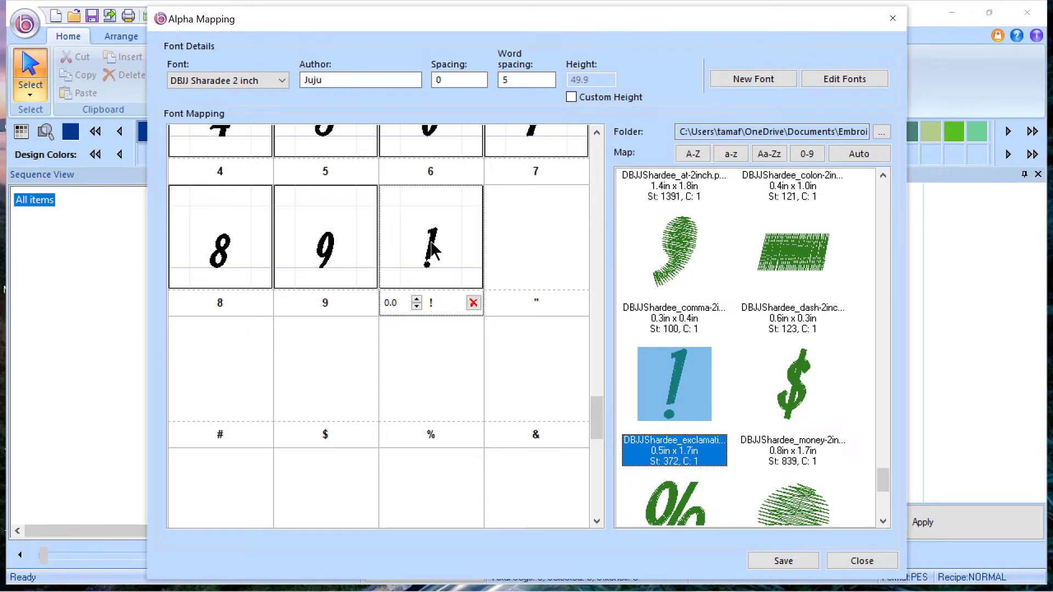
drag(432, 250, 431, 258)
click(791, 565)
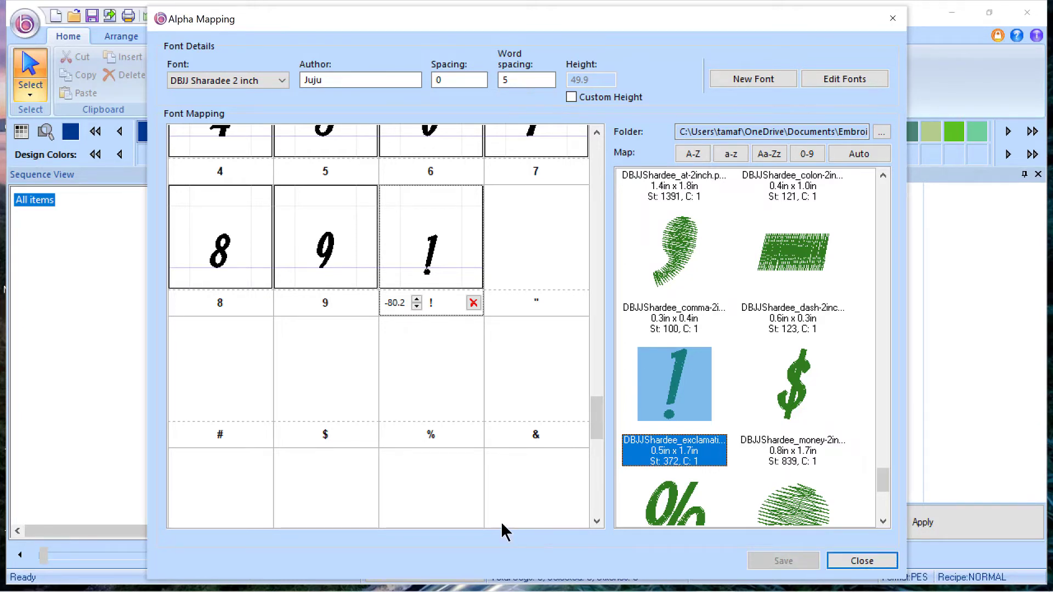
Step: Close the font mapping window and place a straight-line text object on the Untitled1 canvas
click(862, 559)
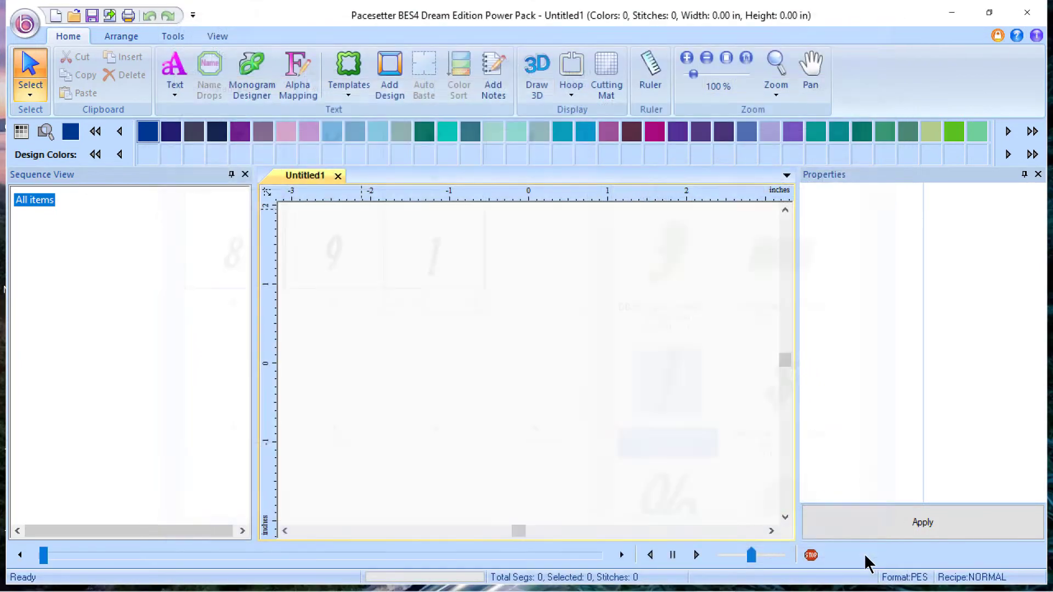
click(176, 82)
click(174, 96)
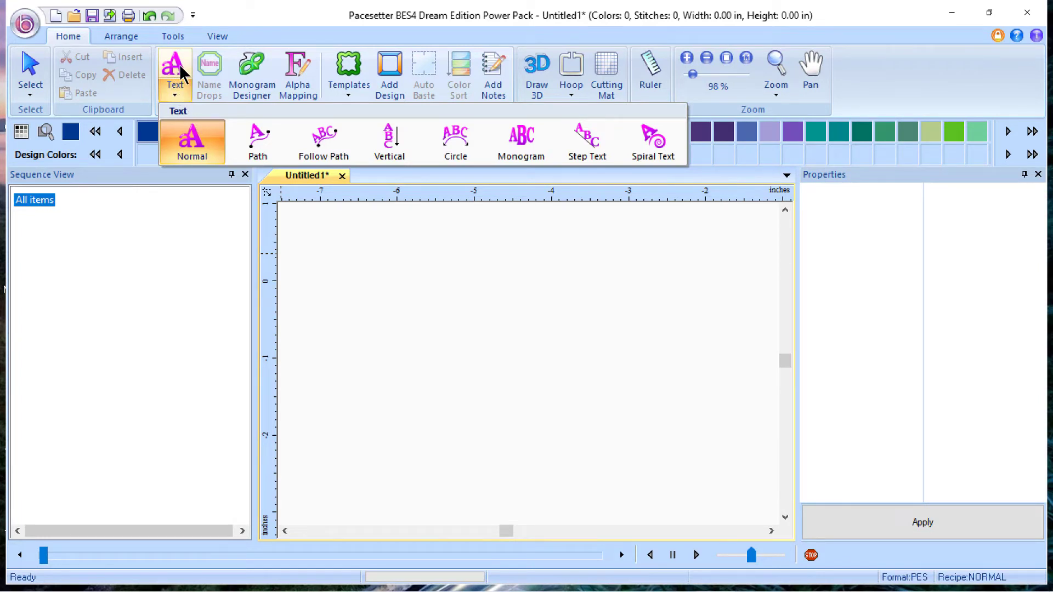
click(197, 155)
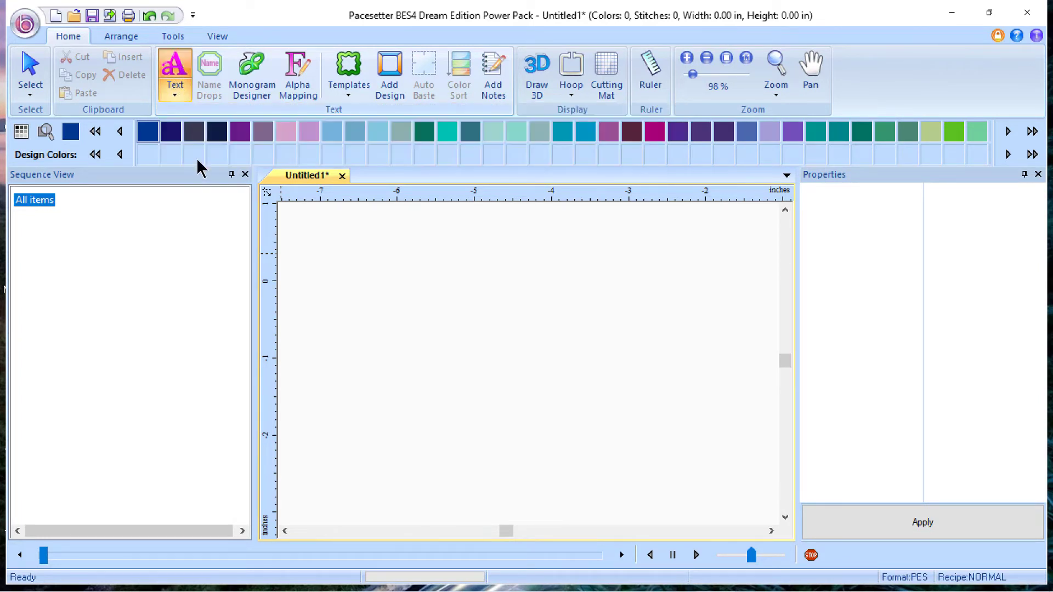
click(434, 365)
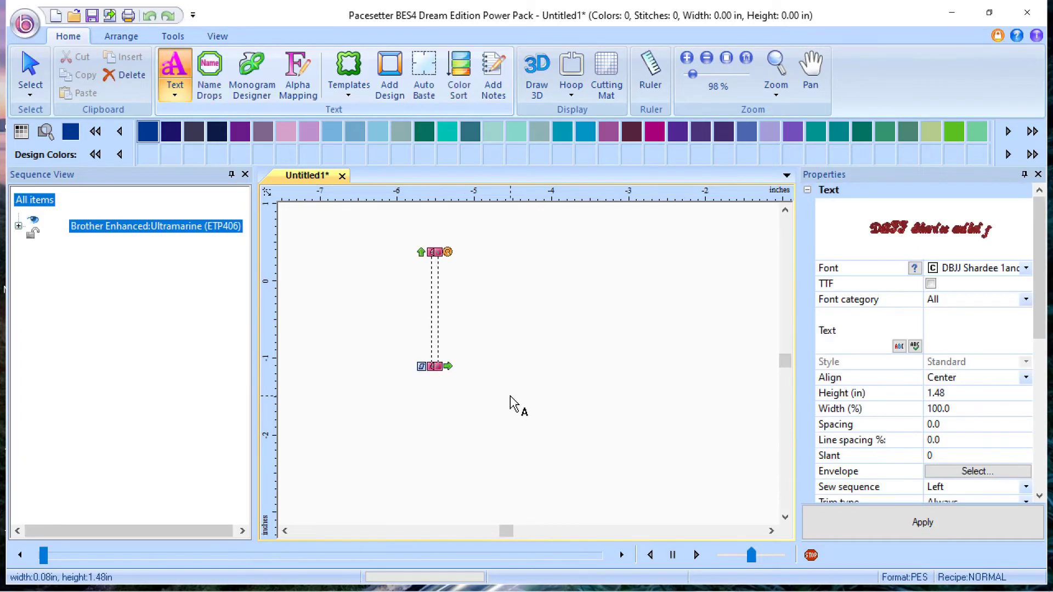
Step: Set the text to 'Stay Safe' in the DBJJ Shardee font and apply it
click(1024, 268)
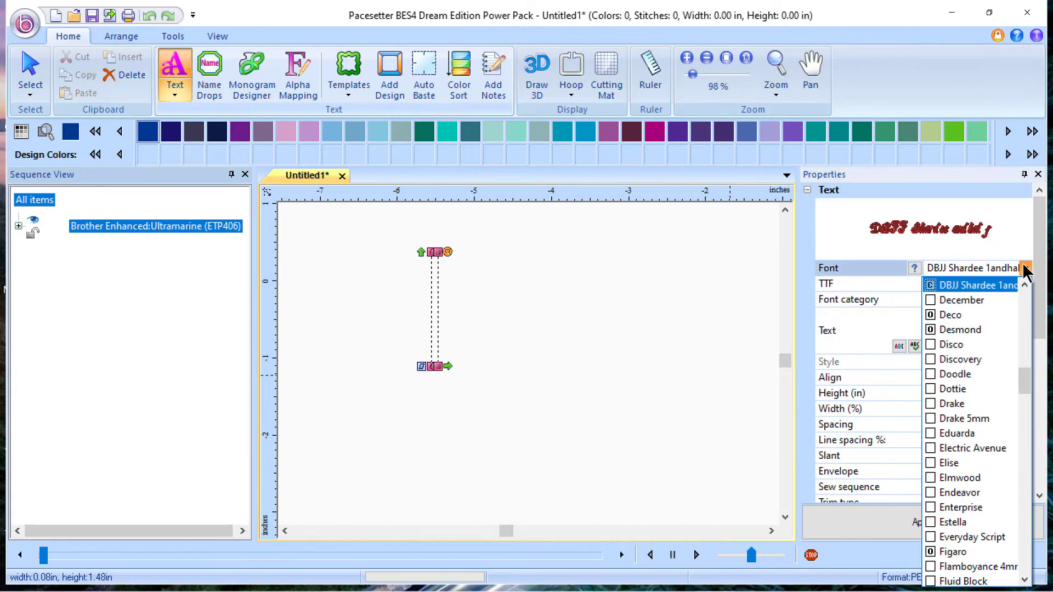
drag(1023, 383, 1021, 357)
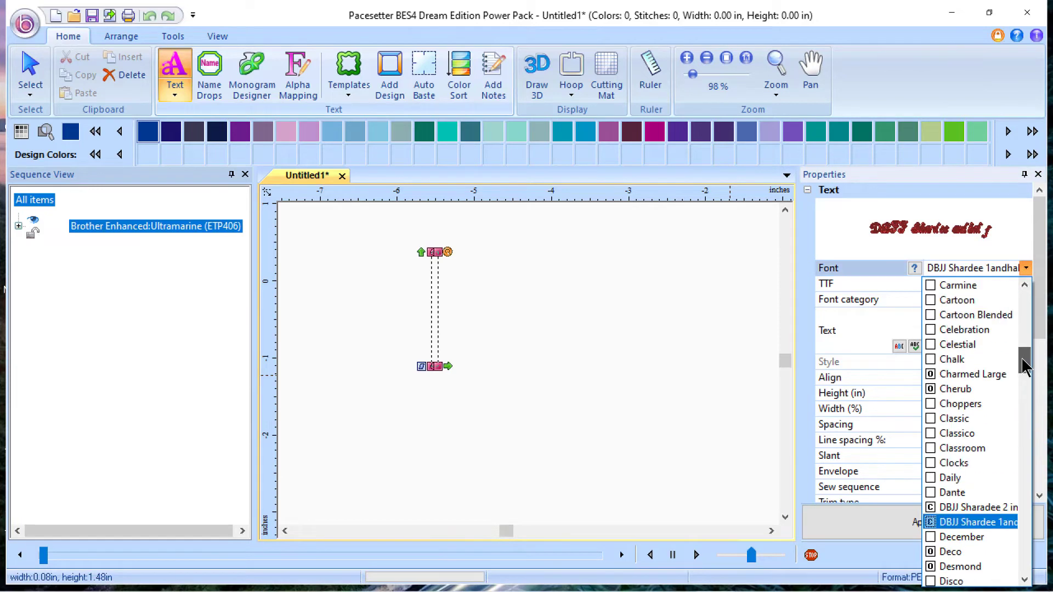
click(963, 523)
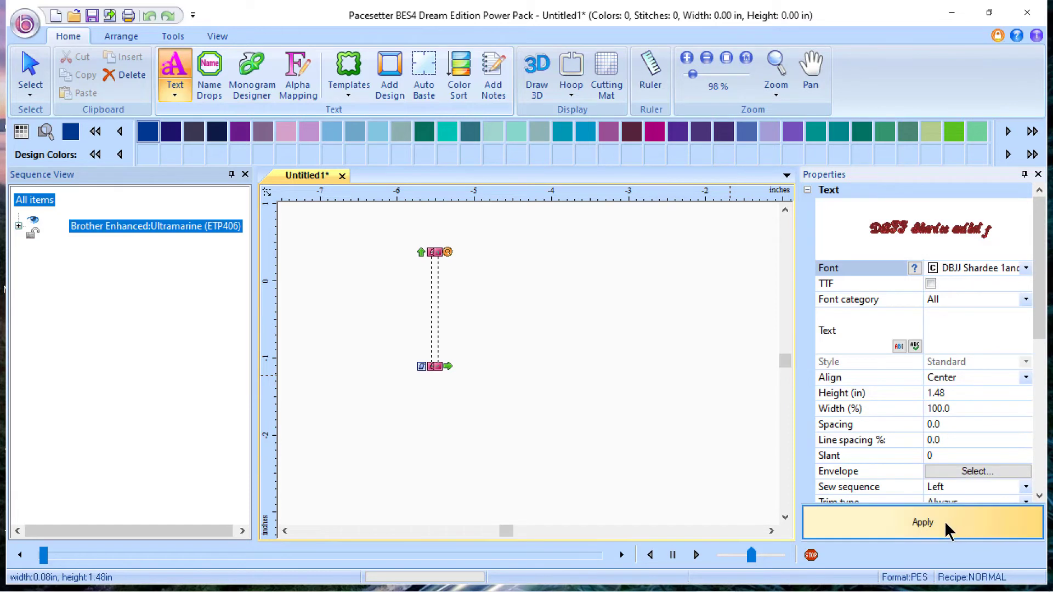
click(936, 323)
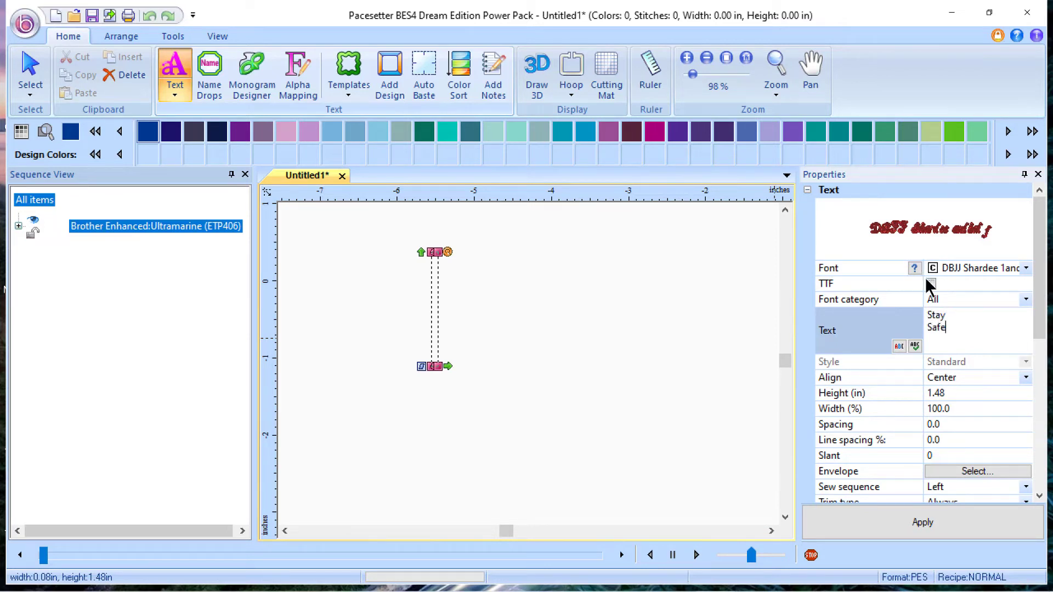
click(912, 527)
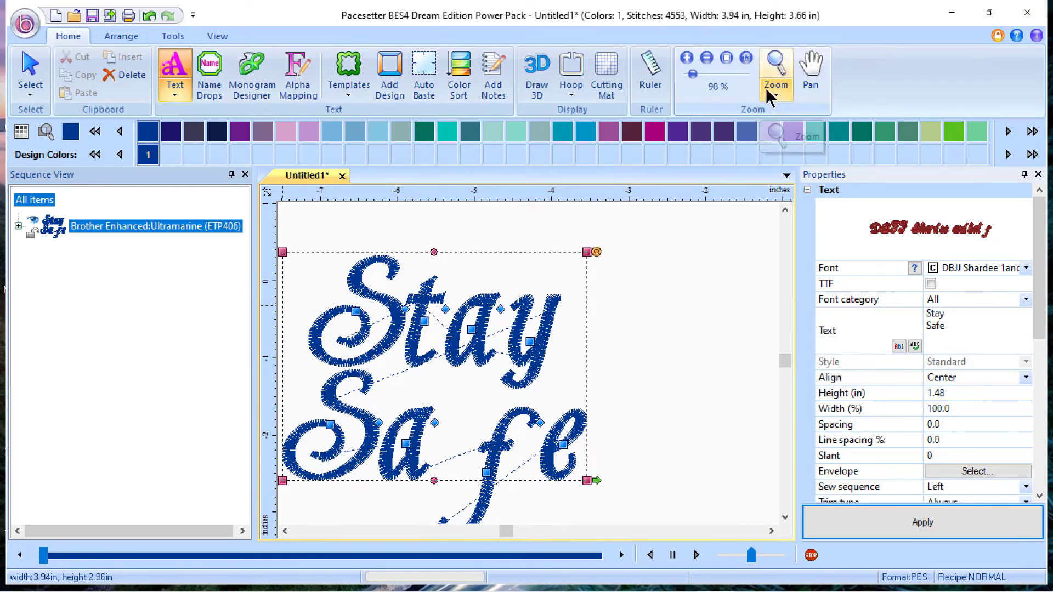
Step: Centre the view, shift the Safe line left under Stay, and nudge the e toward the f
click(724, 55)
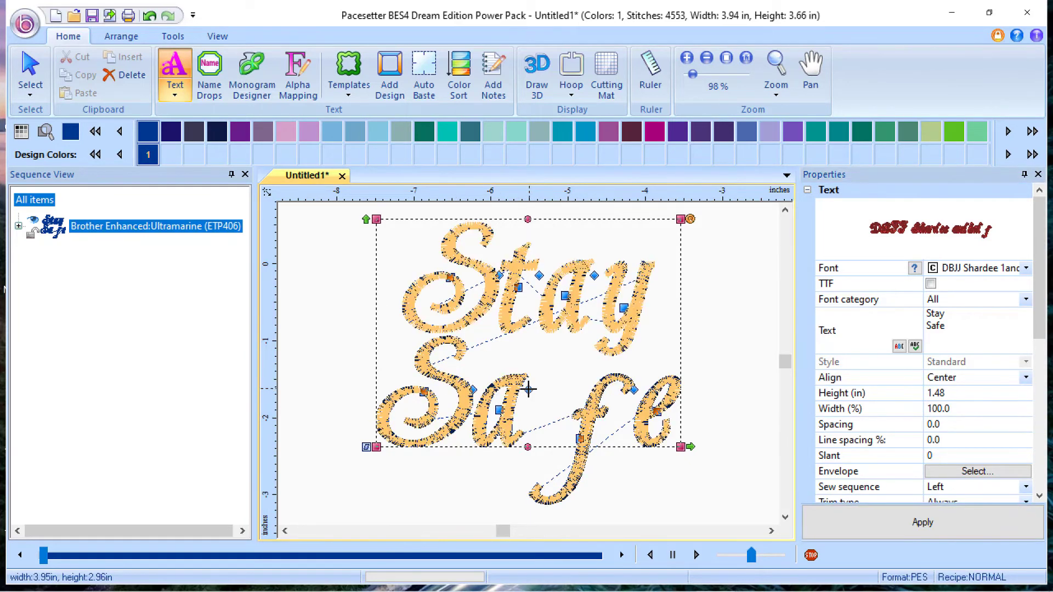
drag(529, 378, 486, 395)
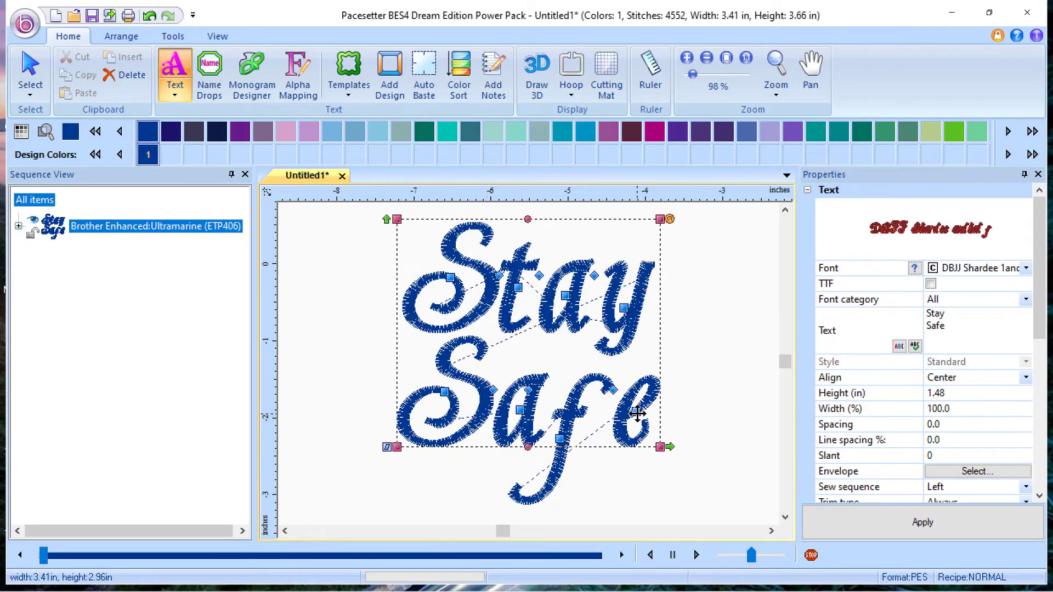
click(637, 412)
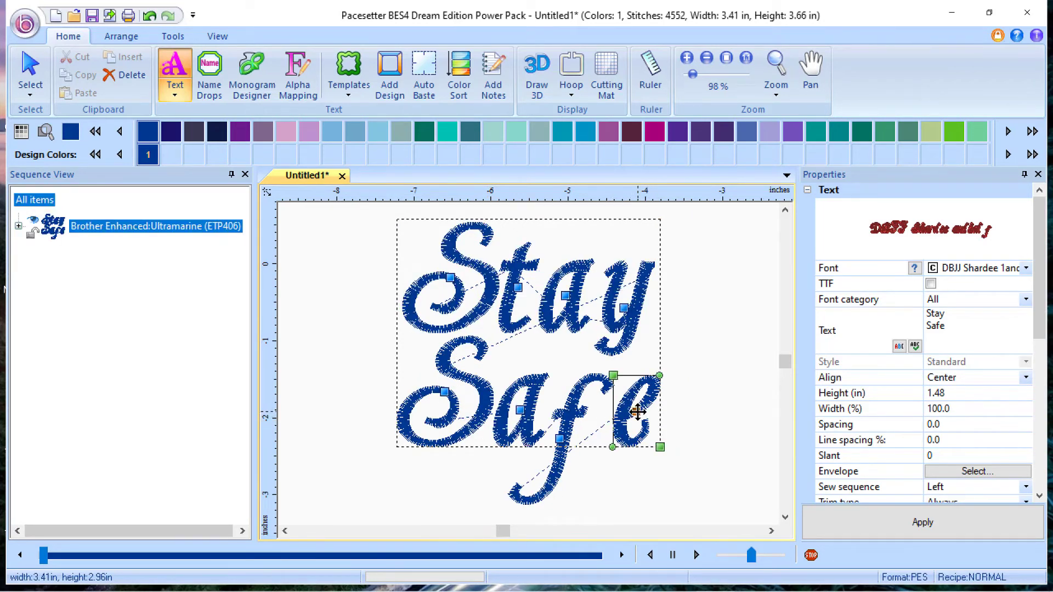
drag(636, 413, 630, 423)
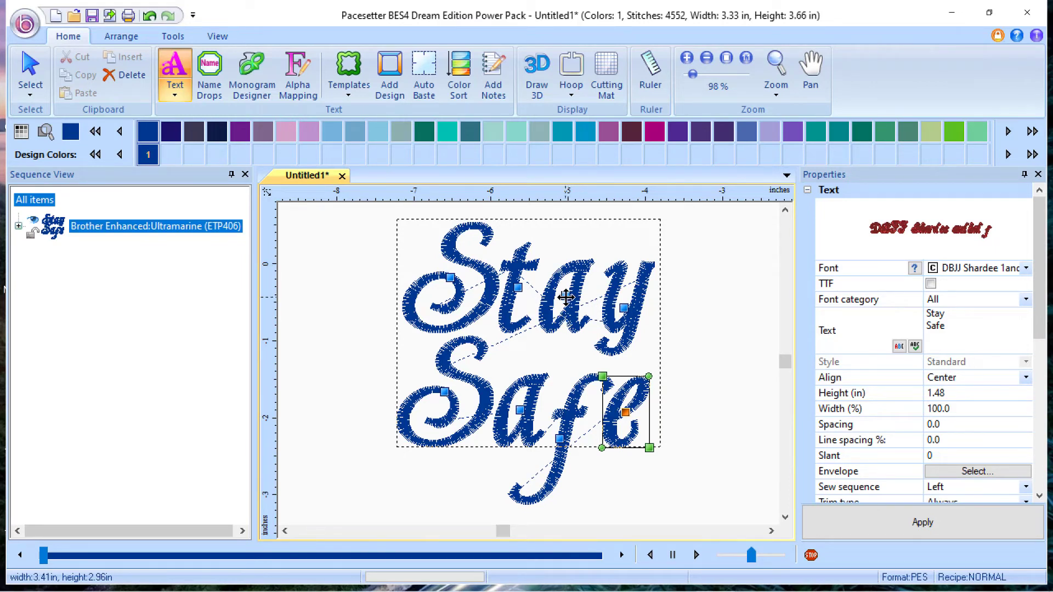
Step: Tighten spacing by moving the y of Stay and the f and e of Safe left
click(624, 308)
drag(624, 308, 618, 308)
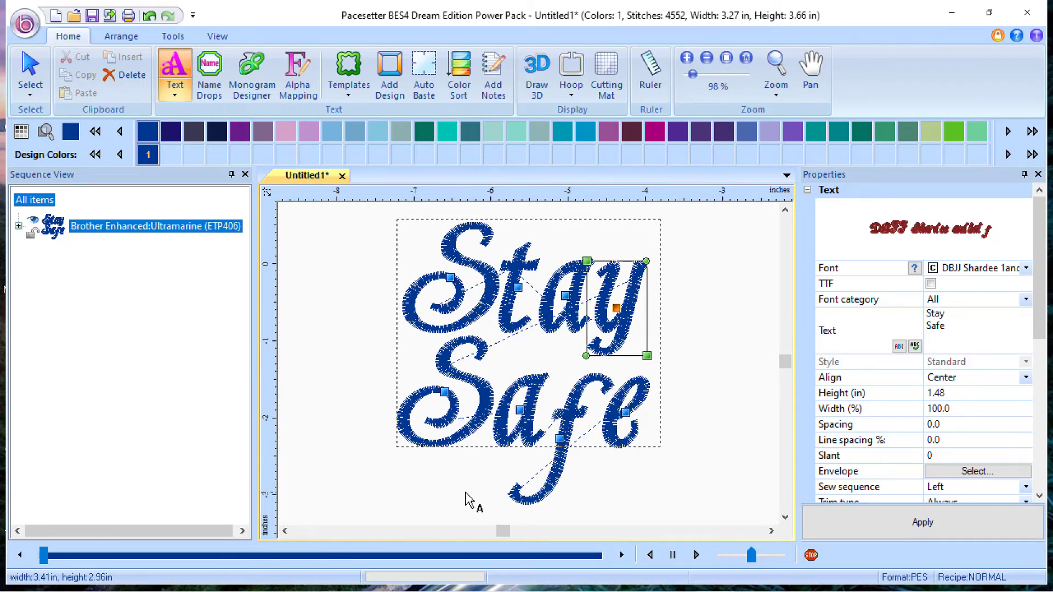
click(561, 439)
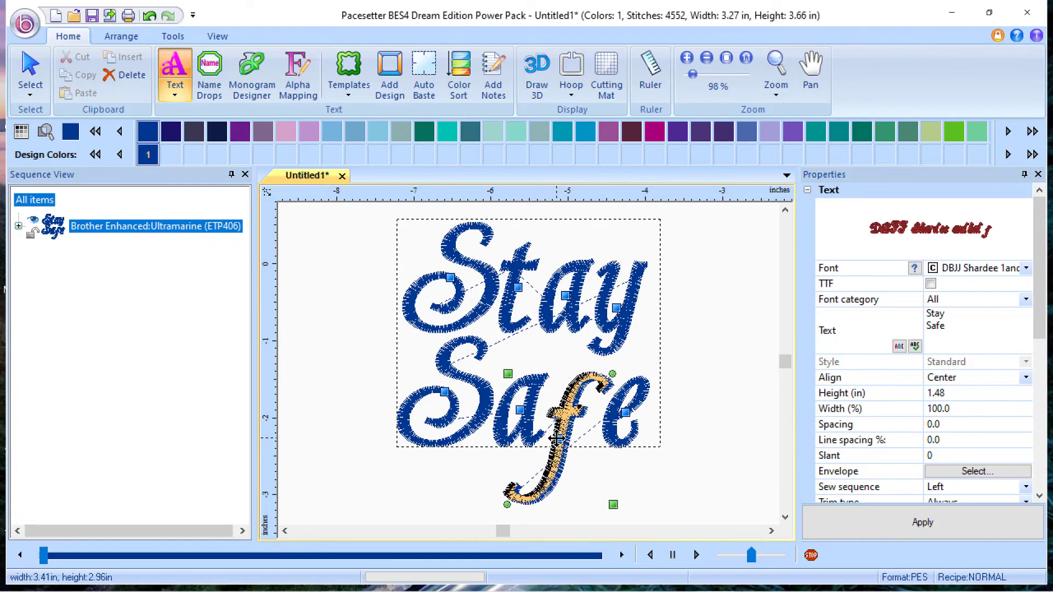
drag(556, 439, 555, 438)
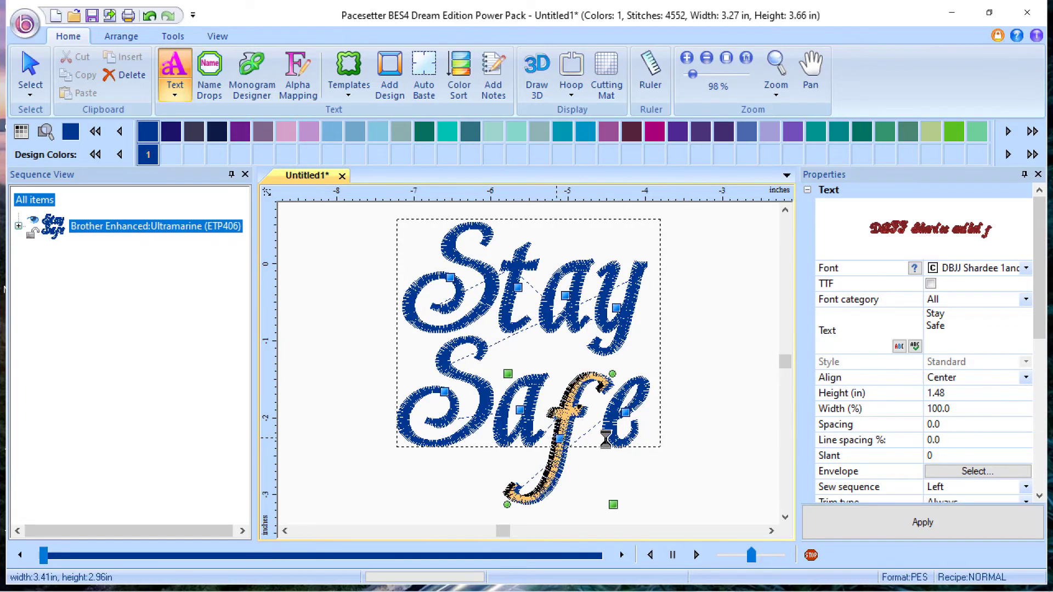
click(625, 413)
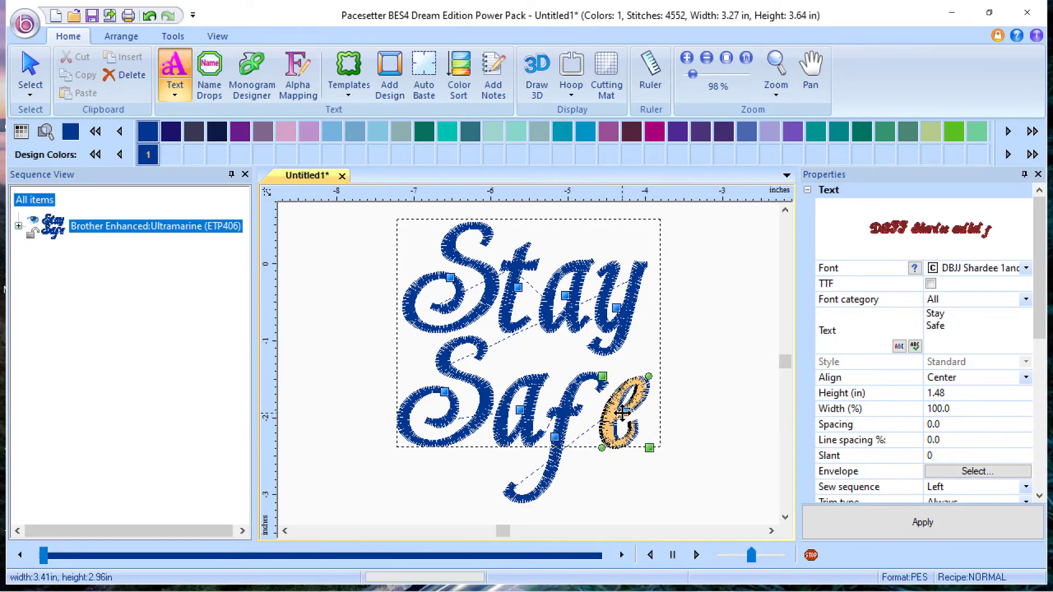
drag(621, 413, 618, 412)
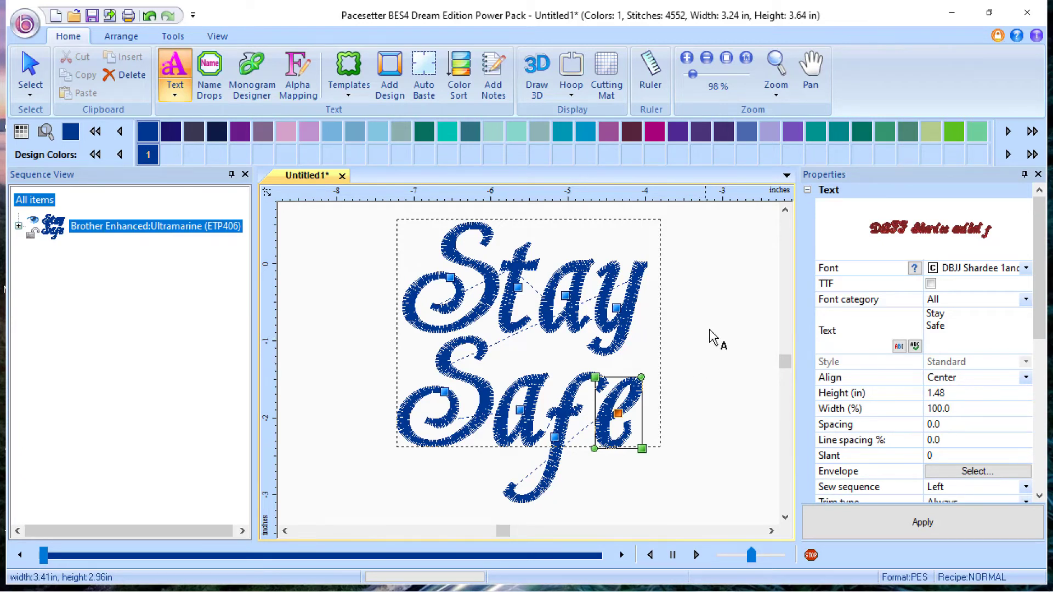
Step: Preview in 3D, then select the Stay Safe colour block and recolour it Royal Purple
click(535, 78)
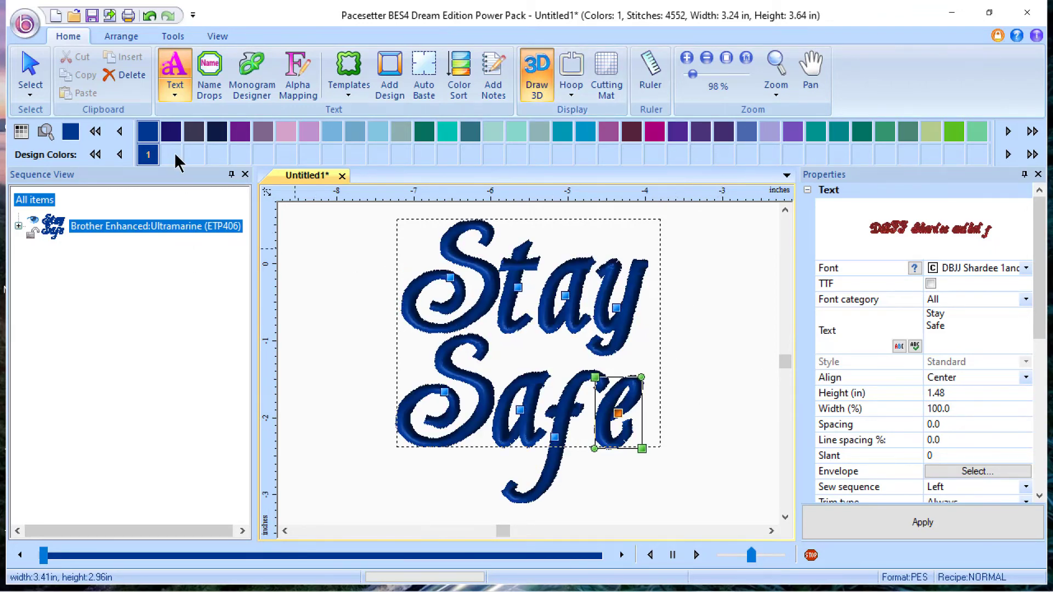
key(Escape)
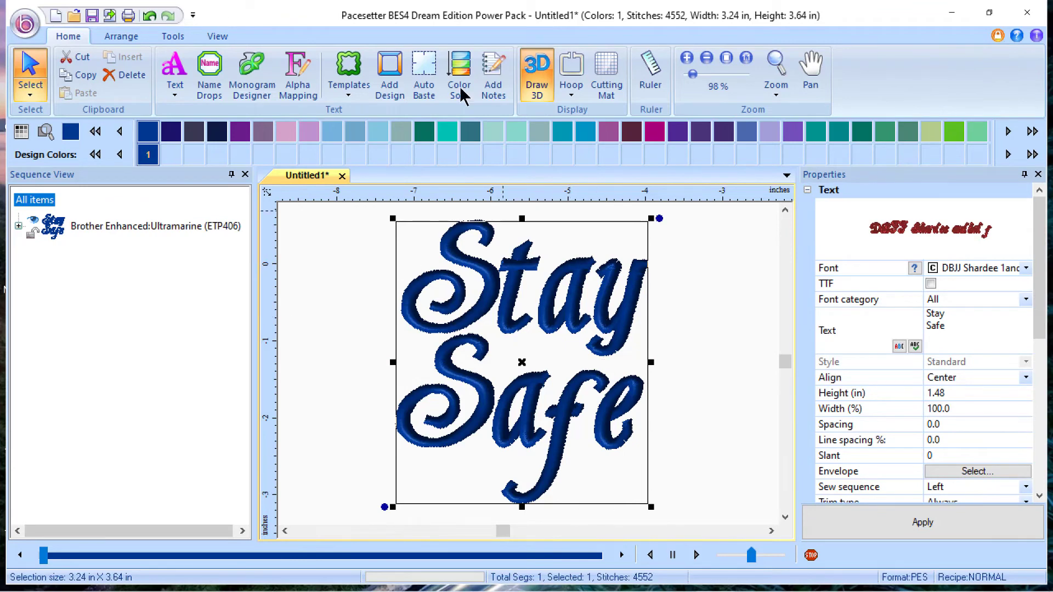
click(530, 85)
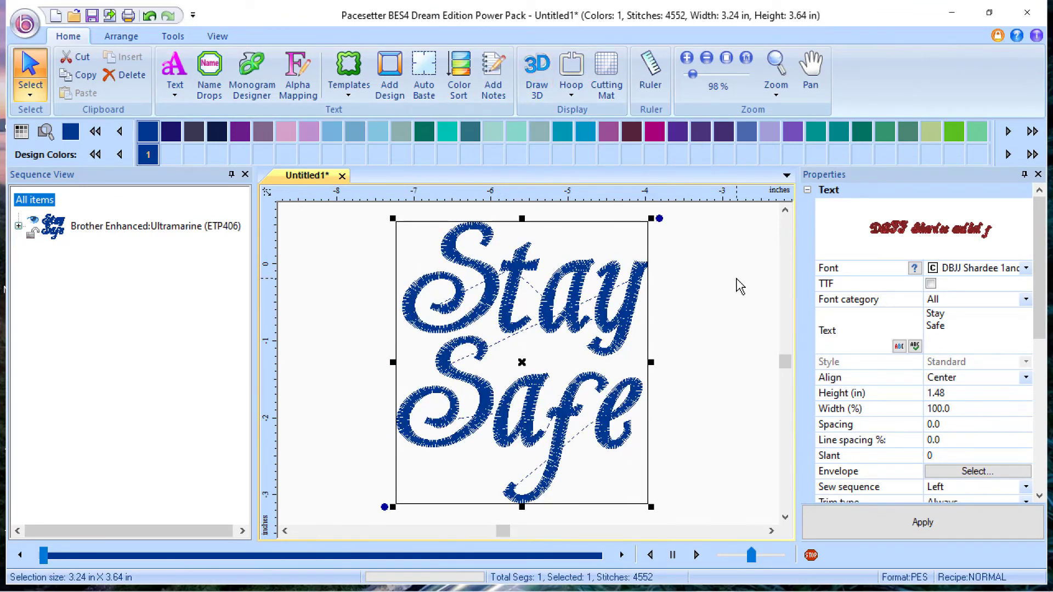
click(18, 226)
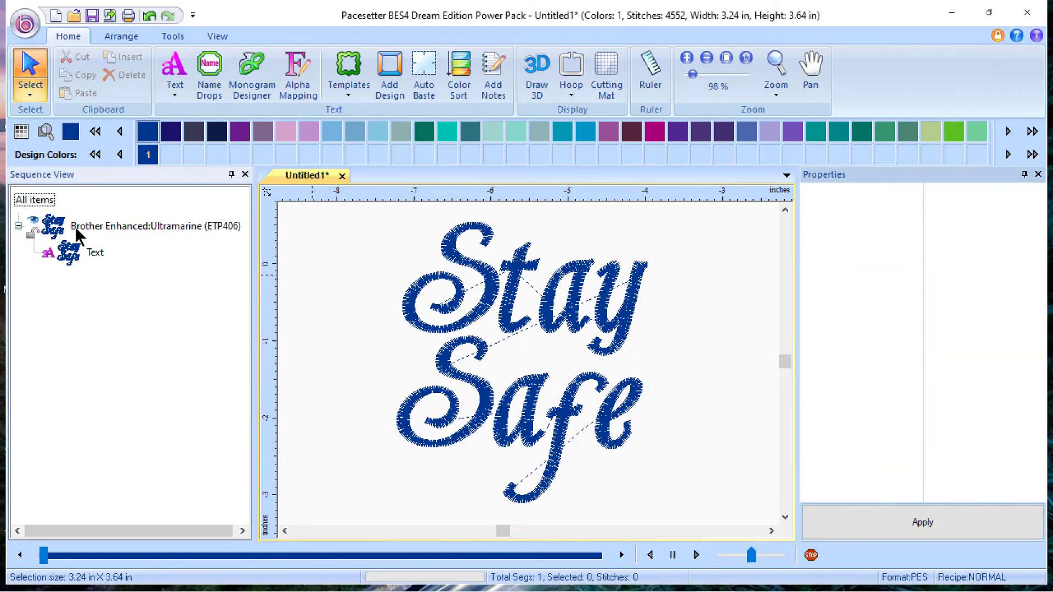
click(110, 225)
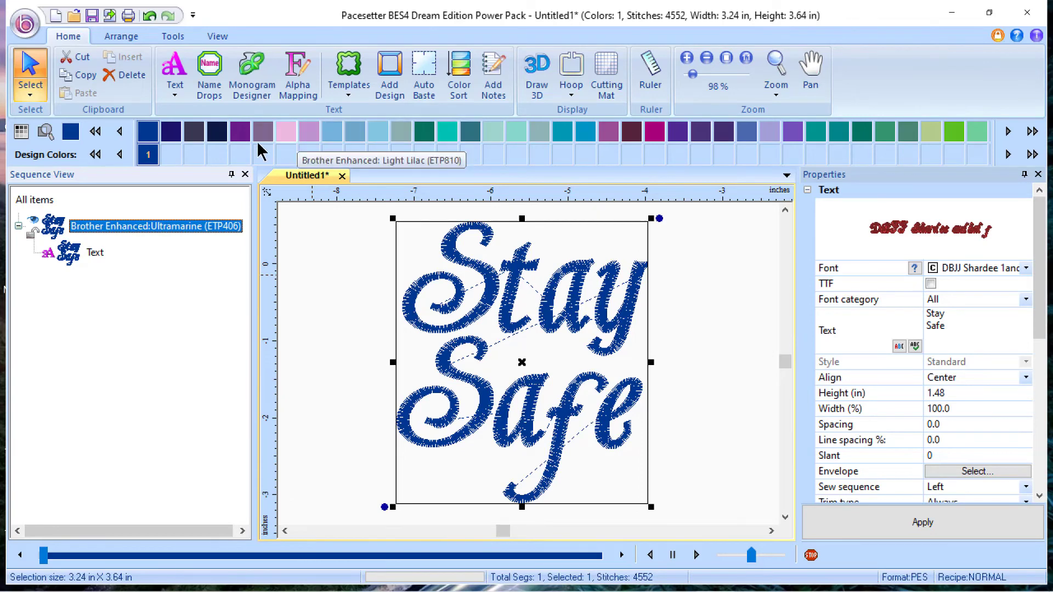
click(654, 132)
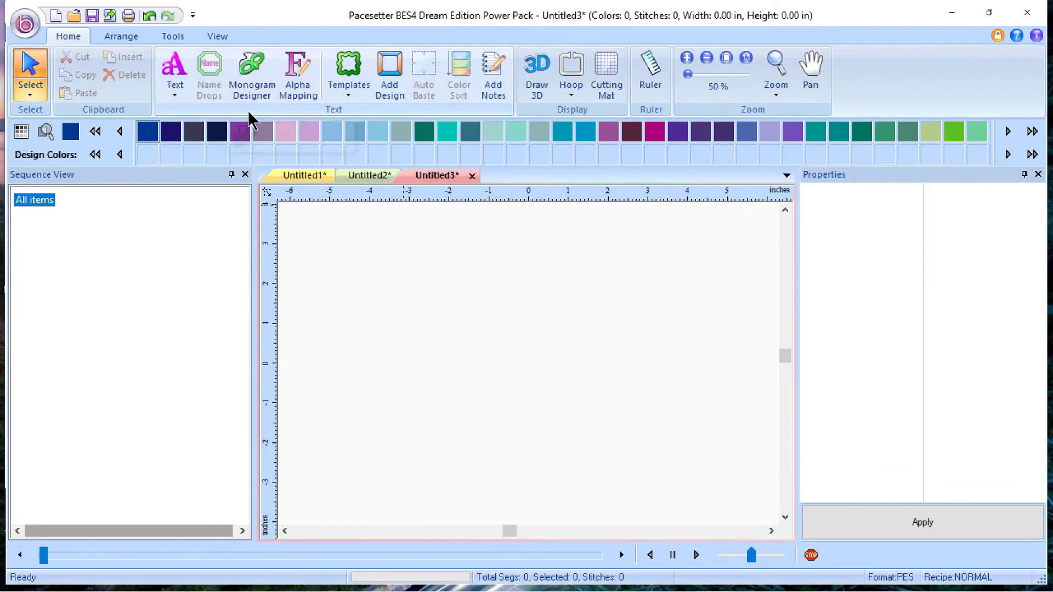
Step: Show the Tools ribbon on the empty Untitled3 design to reach Word Collage
click(167, 36)
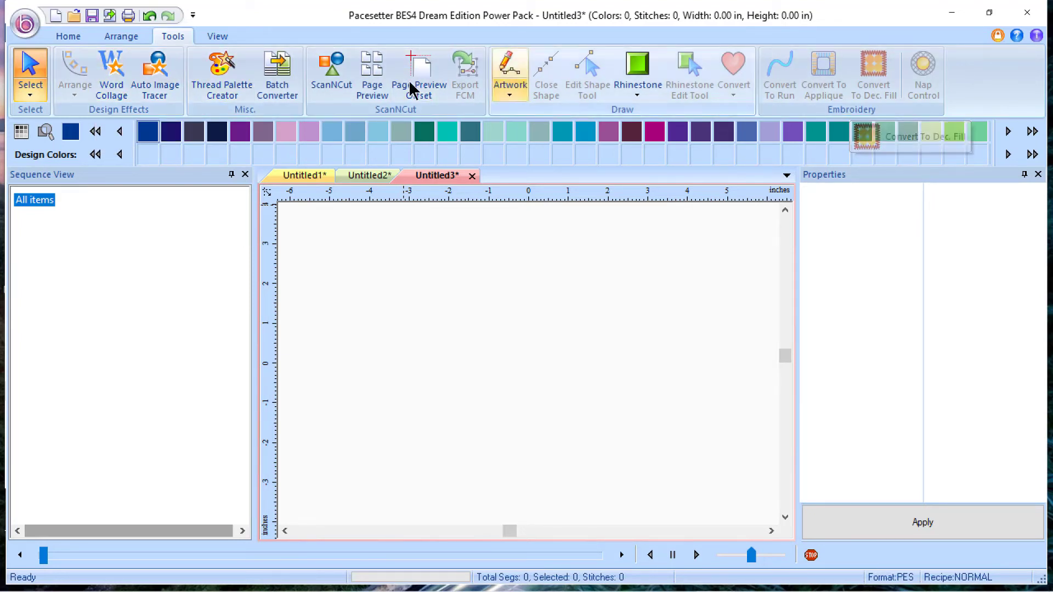
click(114, 93)
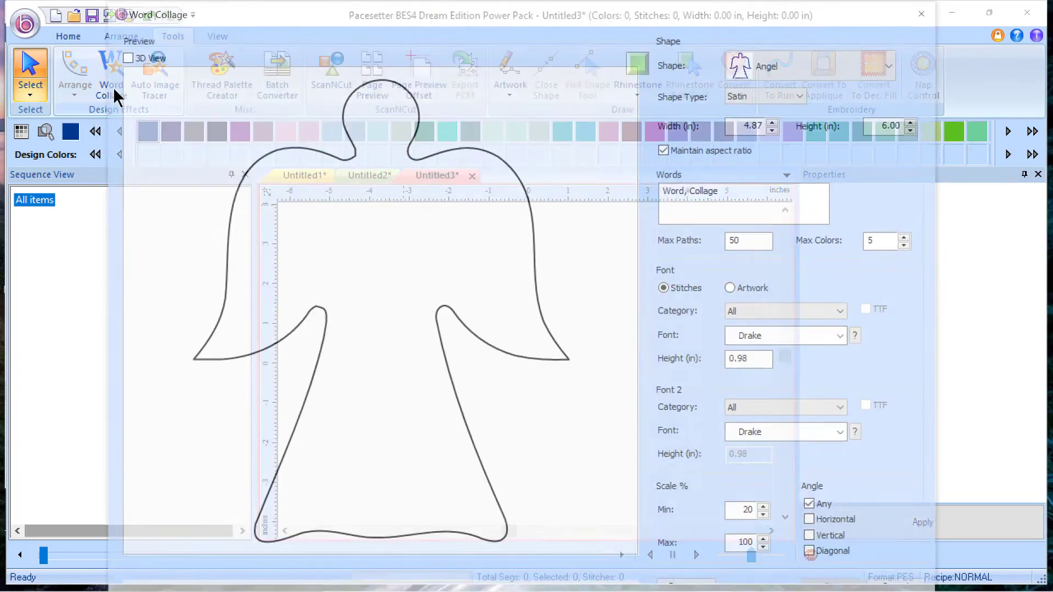
click(904, 67)
scroll(875, 346, down, 3)
scroll(873, 341, down, 4)
scroll(875, 337, down, 2)
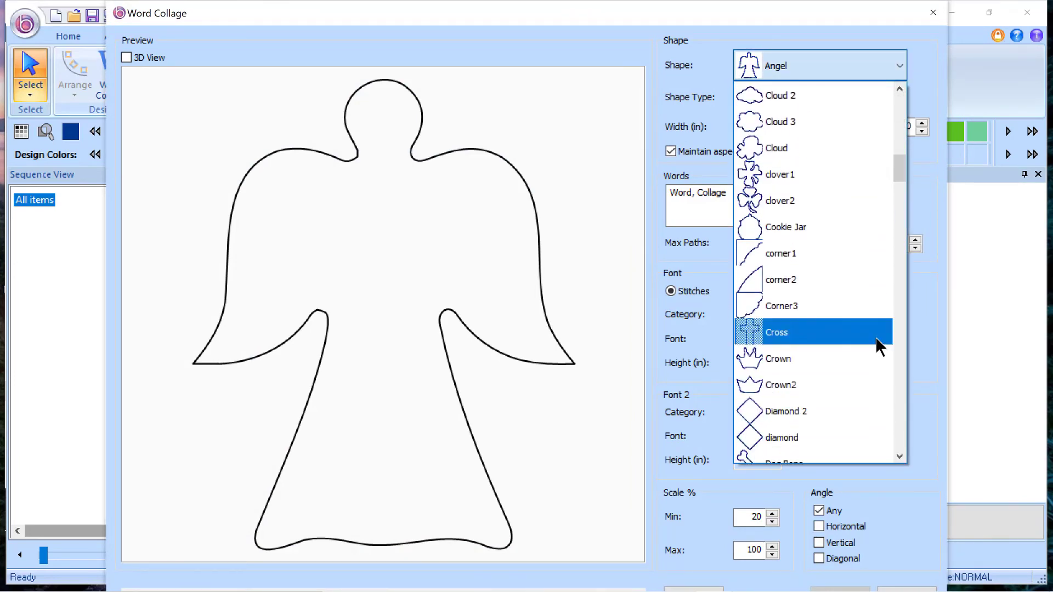
scroll(876, 337, down, 2)
scroll(879, 342, down, 1)
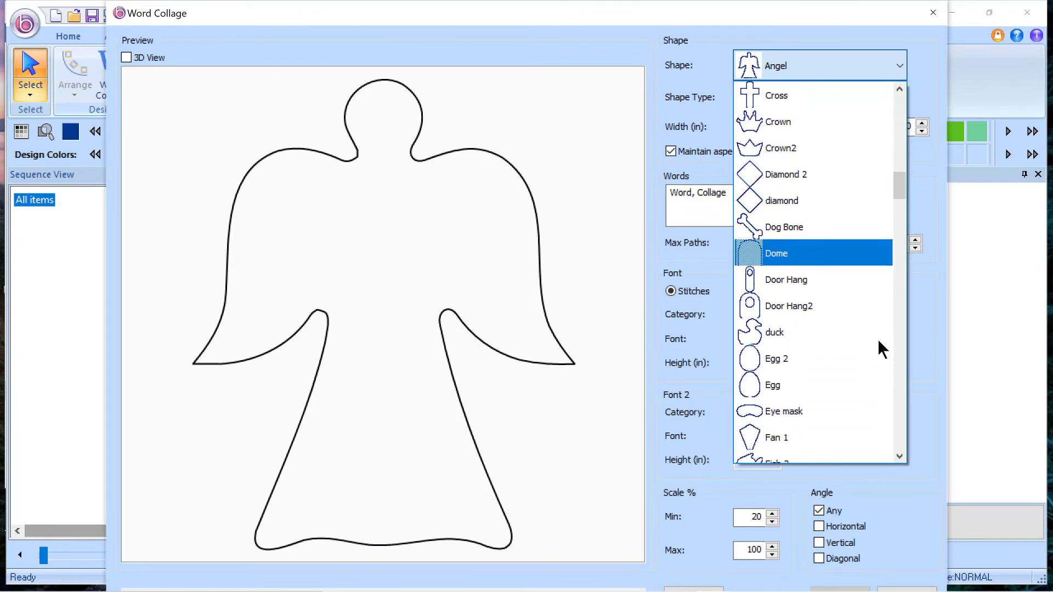
scroll(877, 341, down, 1)
scroll(877, 341, down, 1)
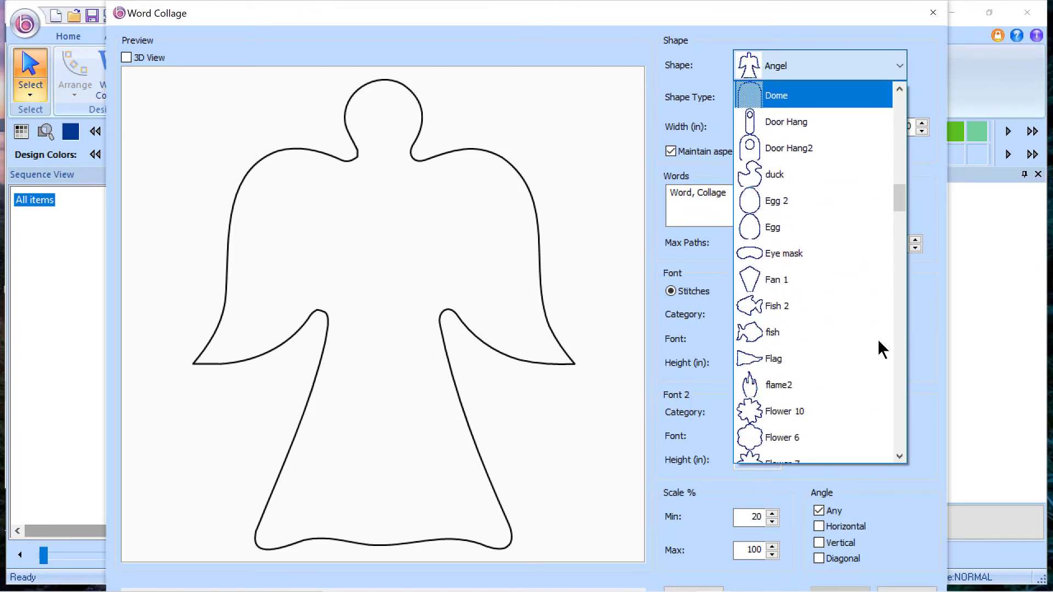
scroll(878, 341, down, 5)
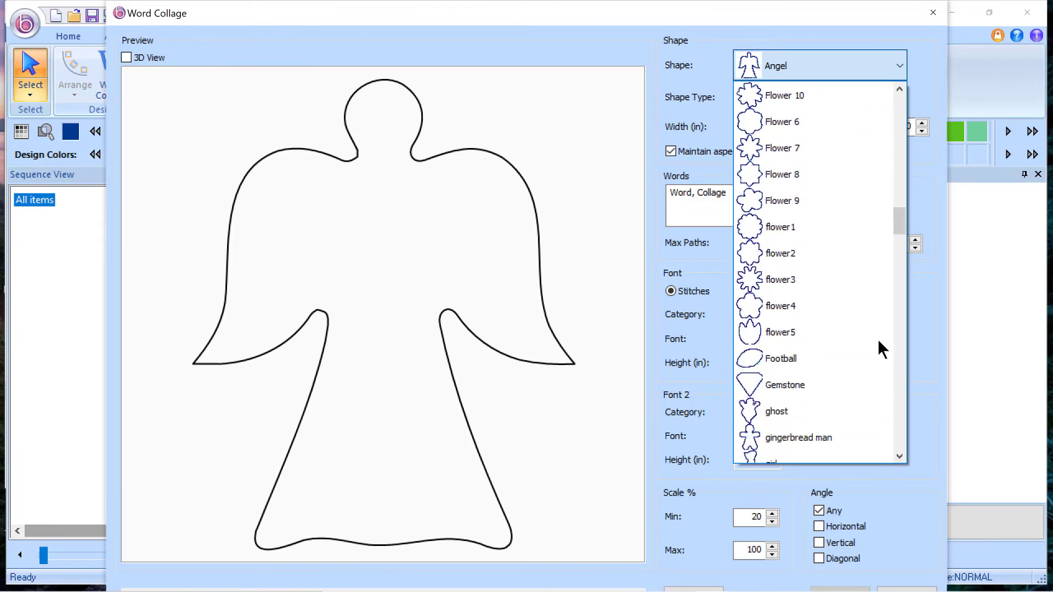
scroll(877, 339, down, 3)
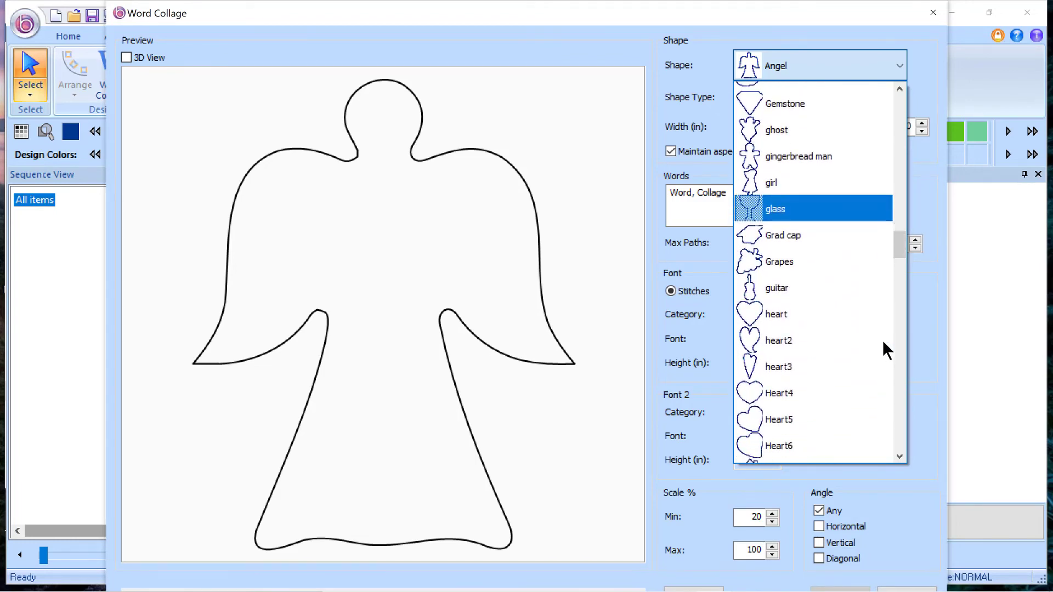
scroll(882, 341, down, 1)
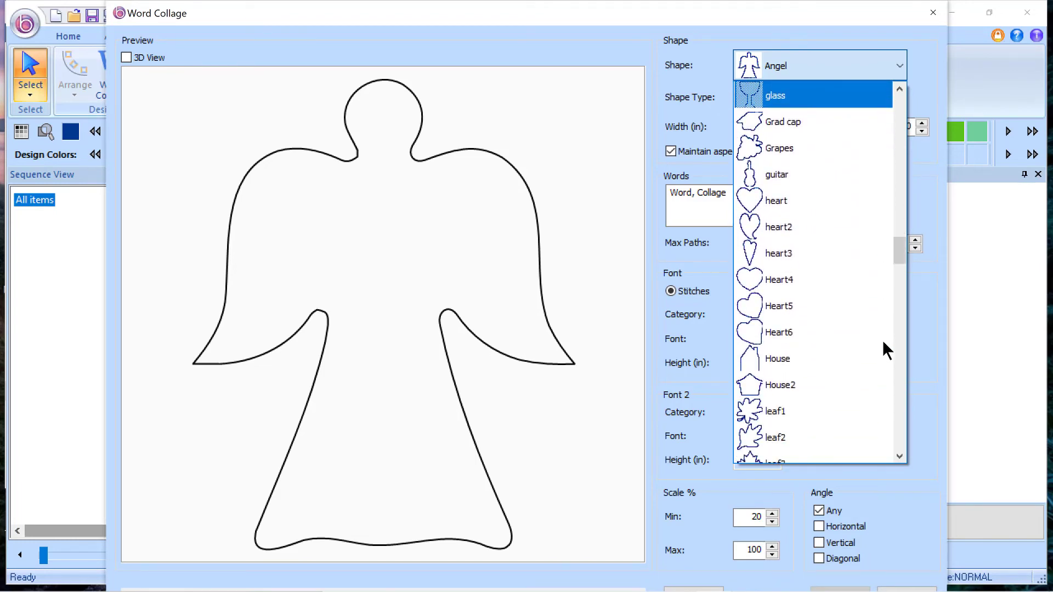
scroll(883, 335, up, 4)
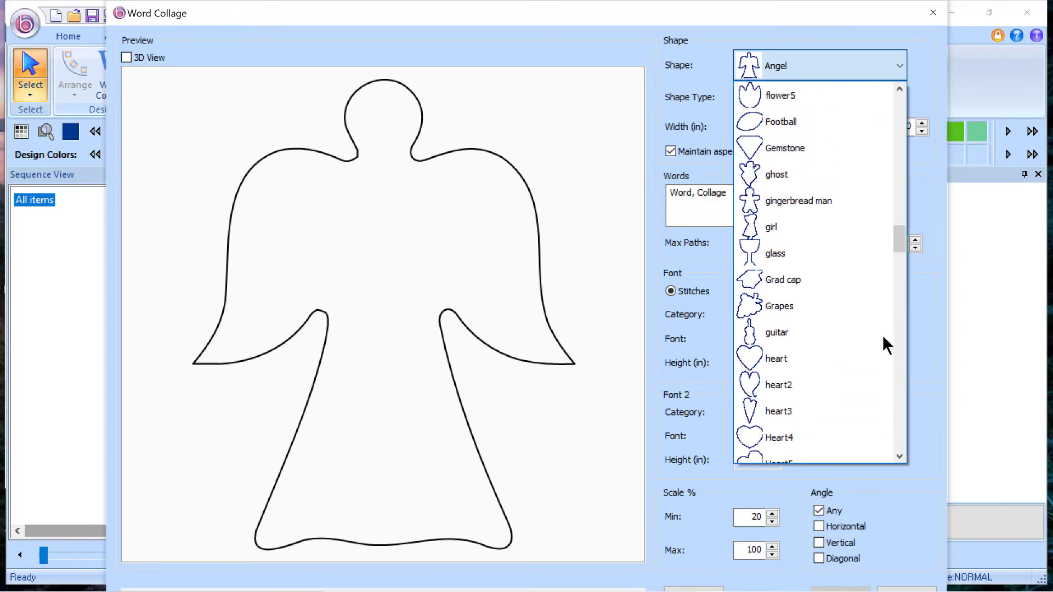
scroll(883, 338, up, 6)
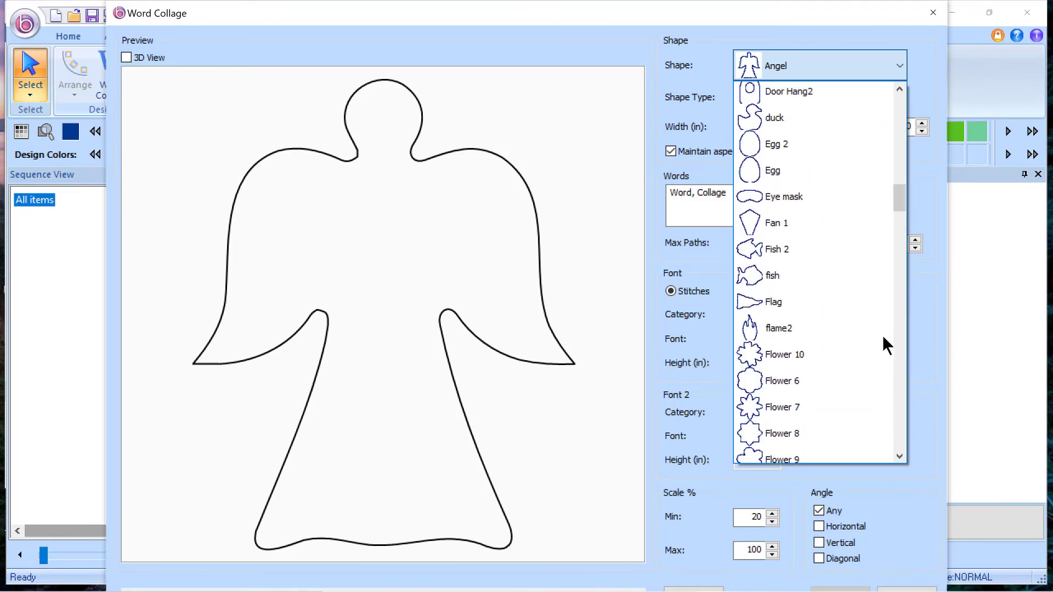
scroll(883, 337, up, 5)
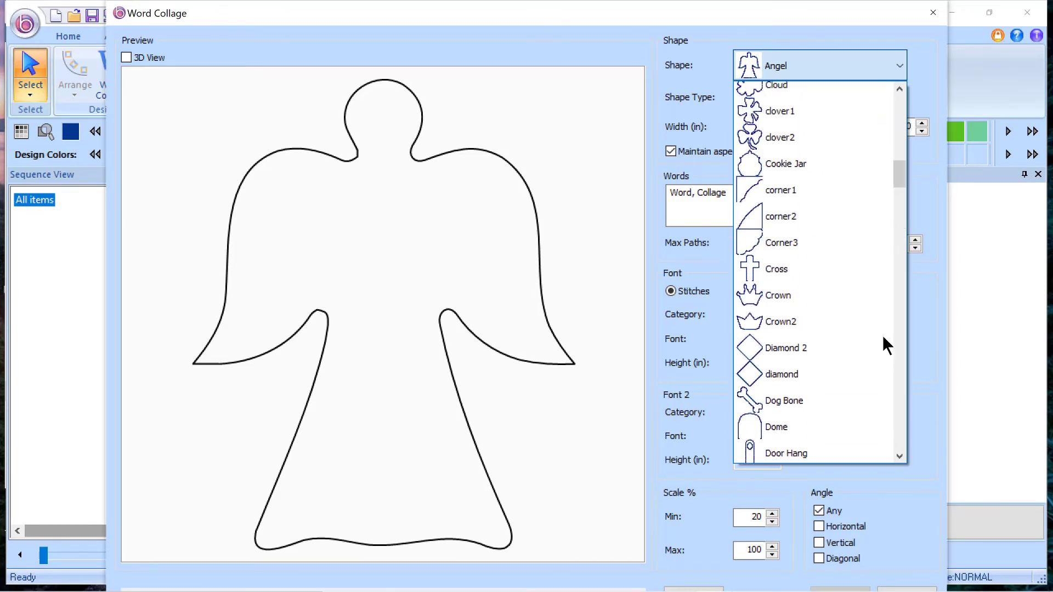
scroll(871, 334, up, 1)
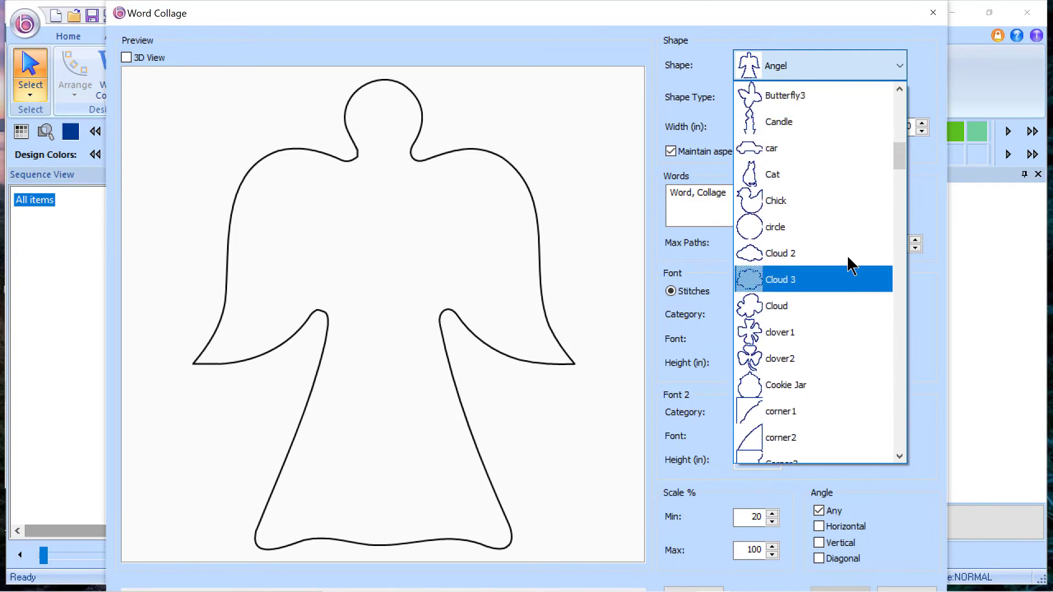
Step: Choose the Cat shape and replace the sample words with 'Ethan, Sam, Elaina'
click(794, 173)
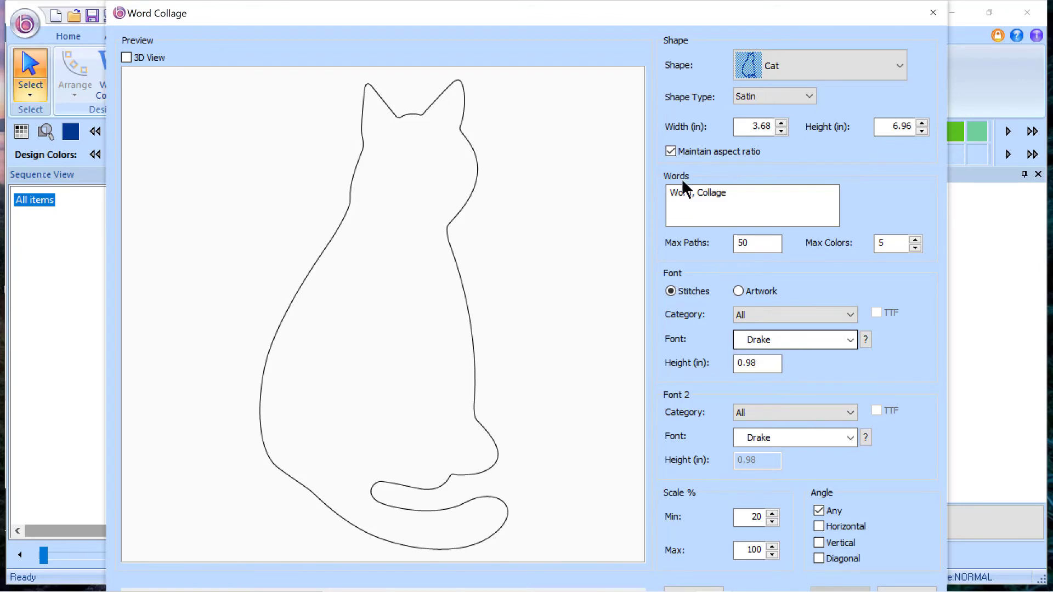
drag(729, 192, 563, 181)
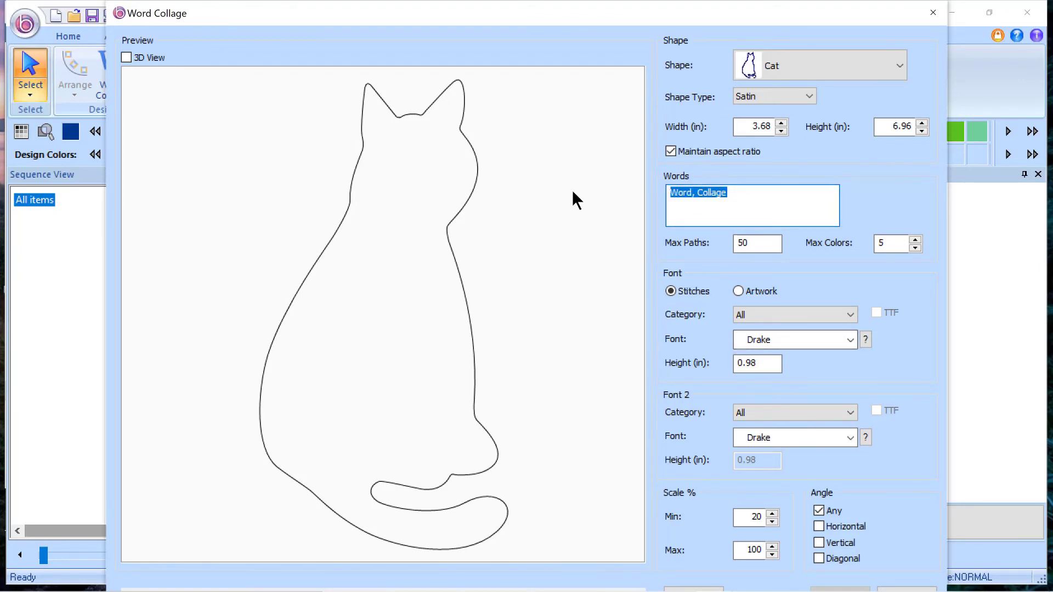
text(Ethan)
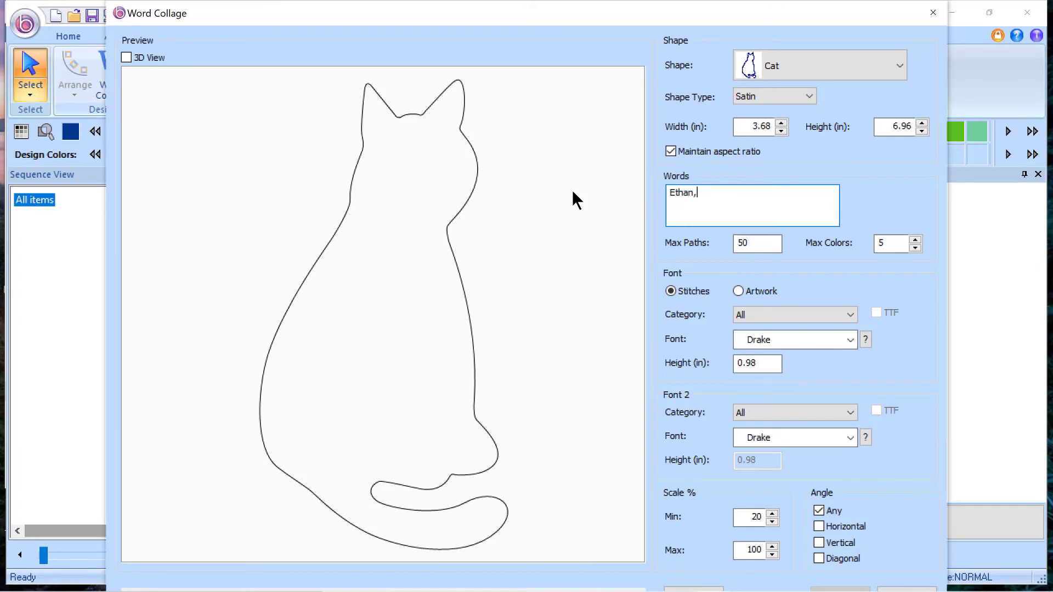
text(, Sam, Elaina)
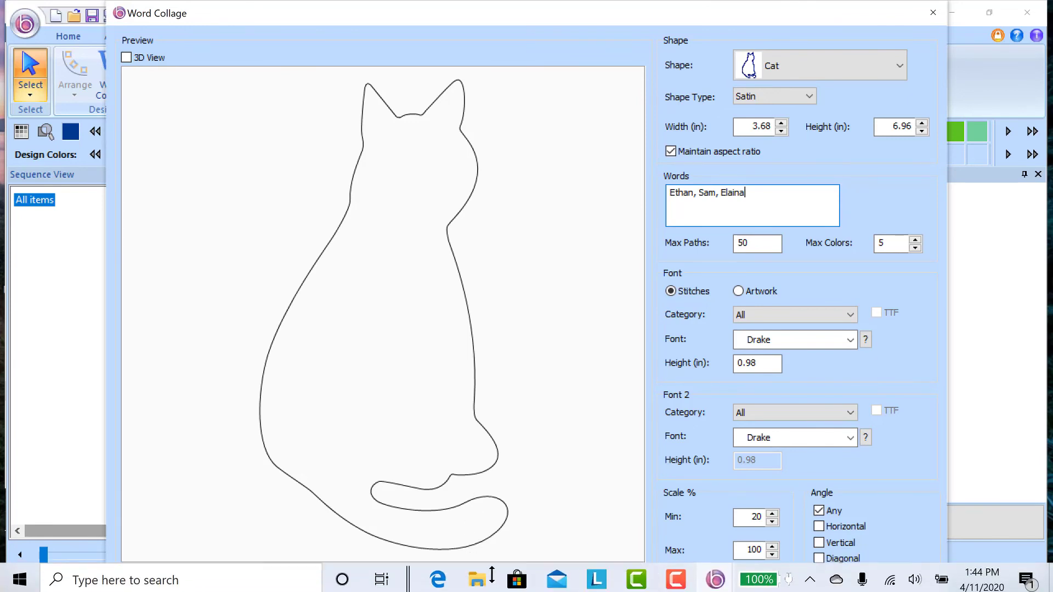
Step: Generate the cat name collage preview: 15,796 stitches in 18 paths
drag(578, 25, 574, 2)
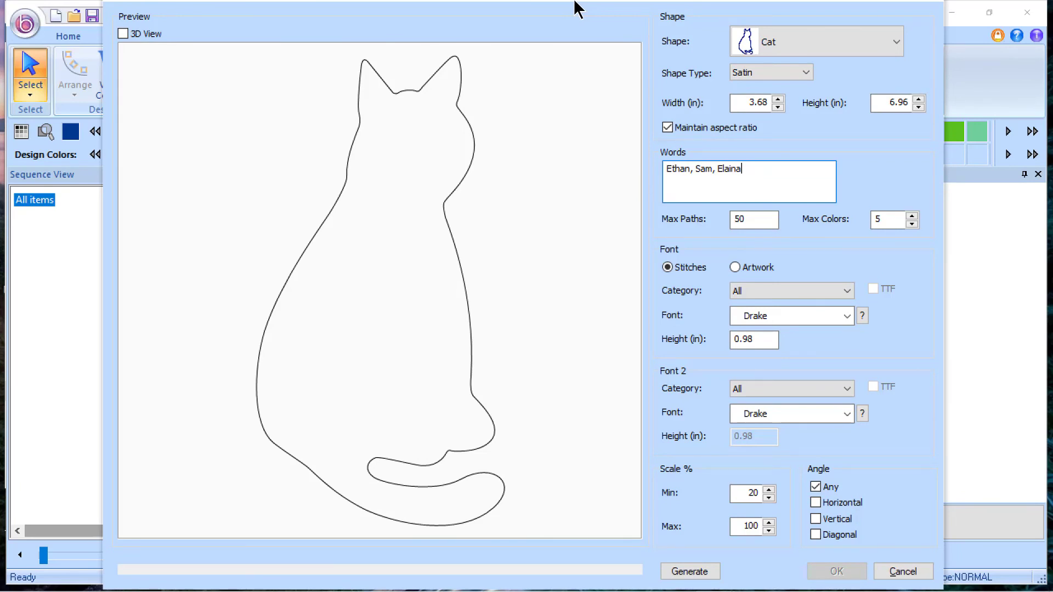
drag(575, 1, 586, 25)
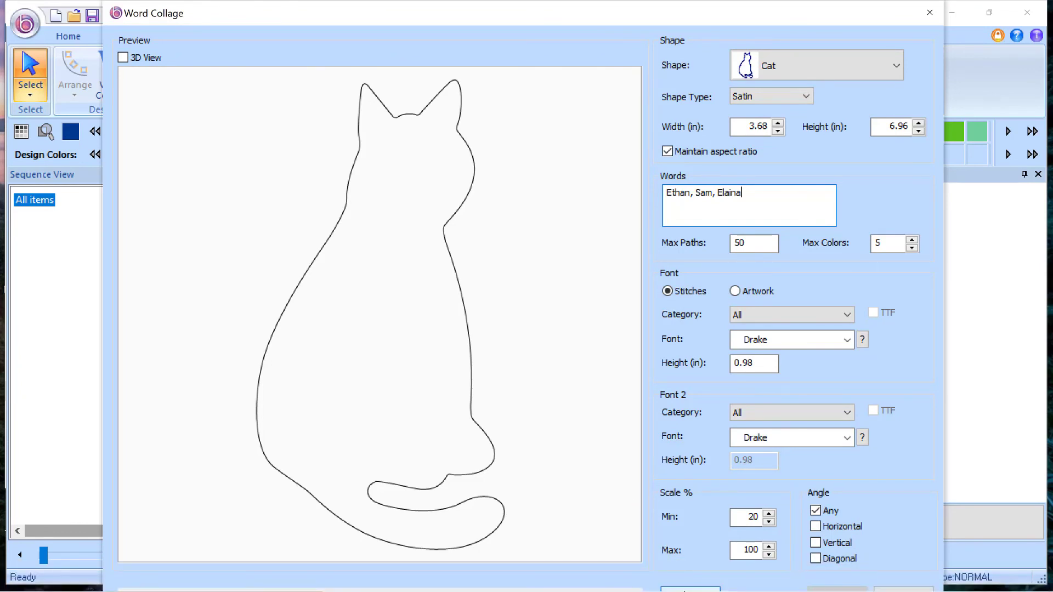
click(684, 590)
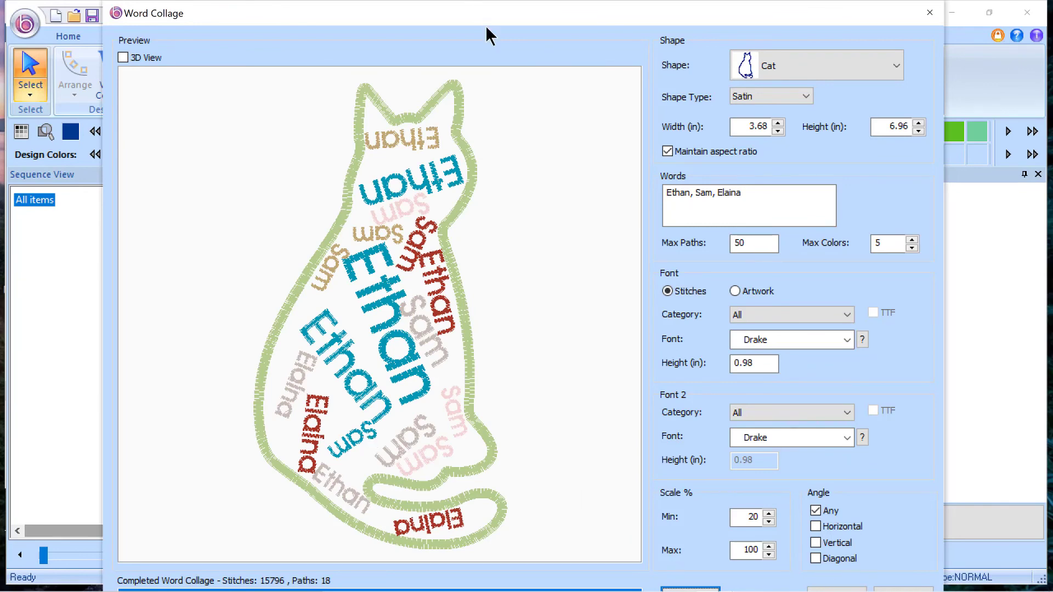
drag(475, 24, 474, 3)
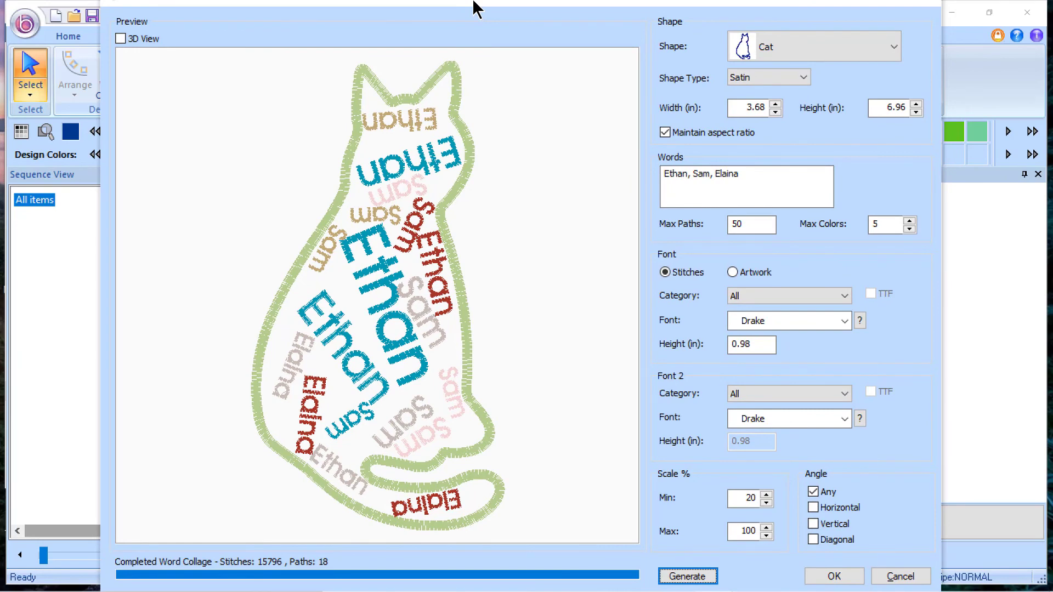
drag(473, 2, 475, 21)
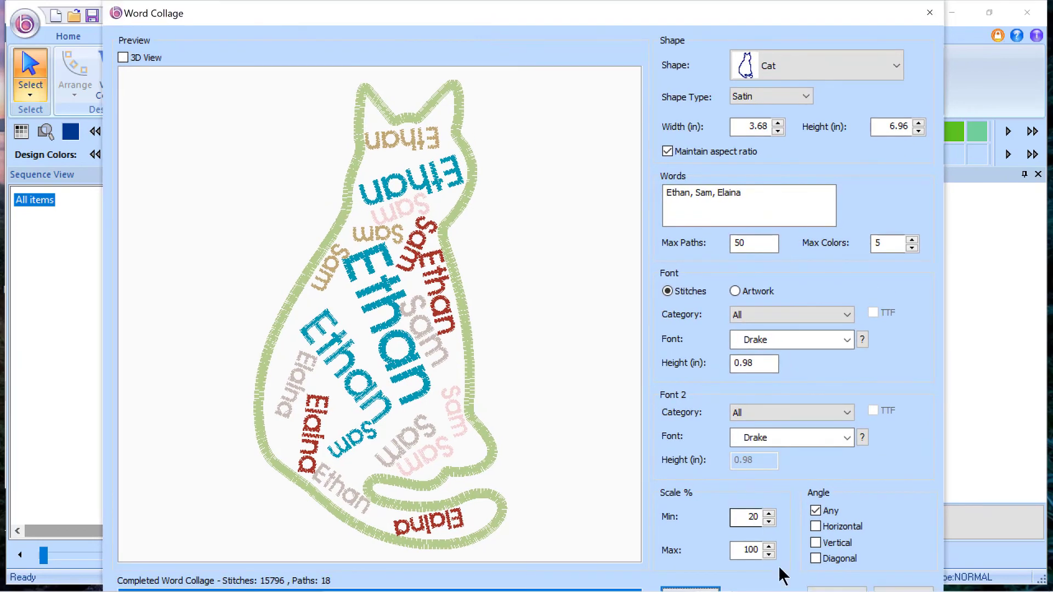
Step: Place the cat collage on Untitled3 and delete the two small Sam names beside the big Ethan
click(836, 590)
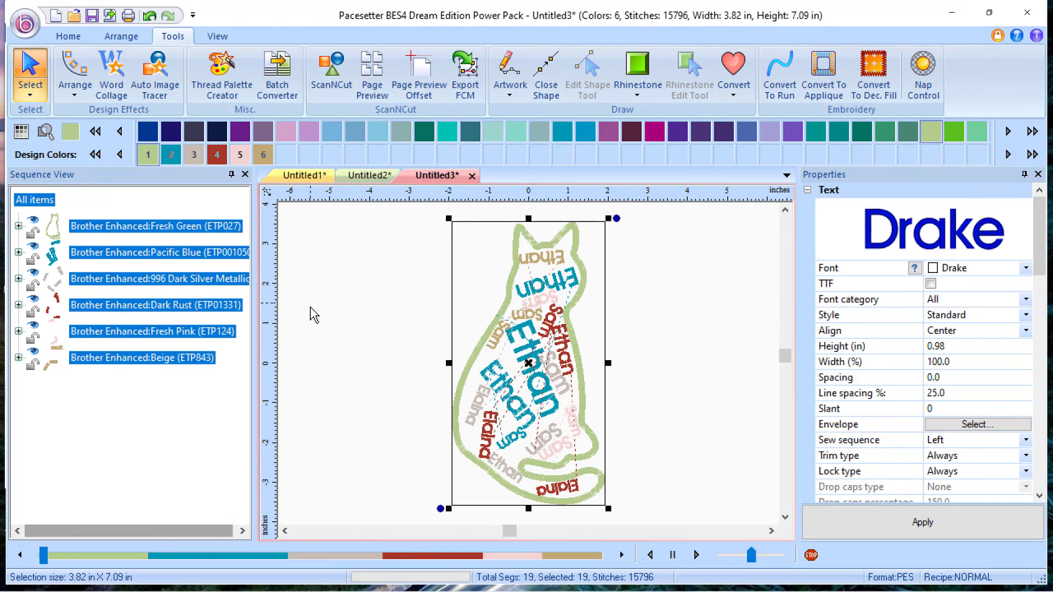
click(316, 324)
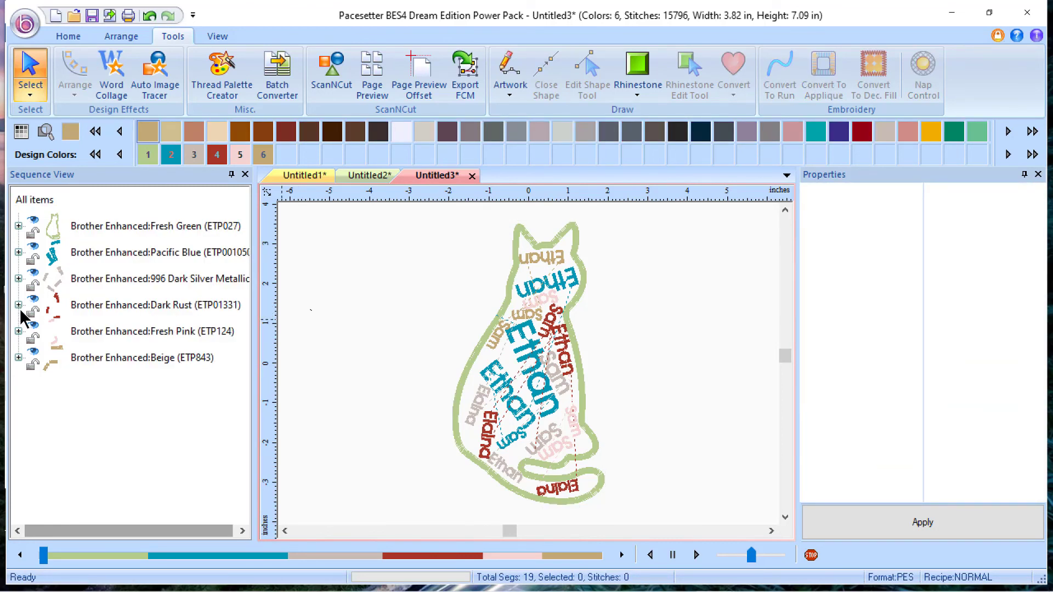
click(498, 344)
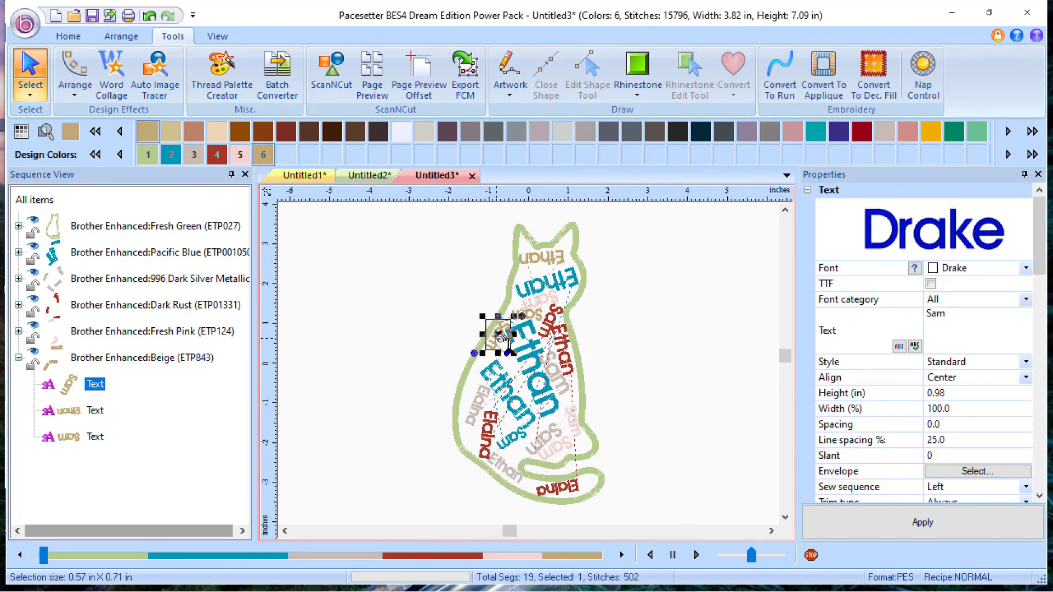
key(Delete)
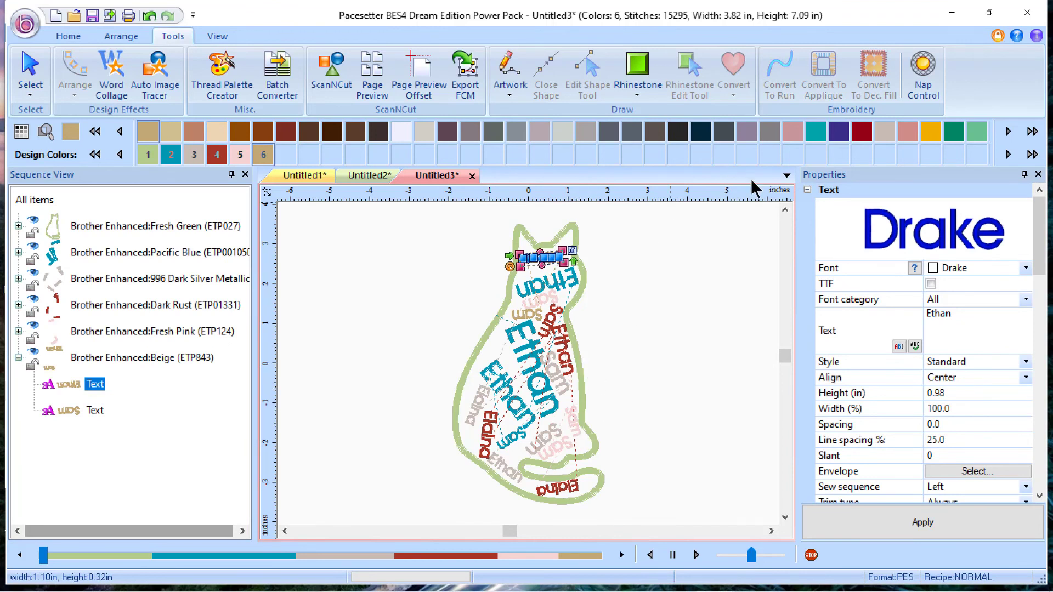
click(706, 298)
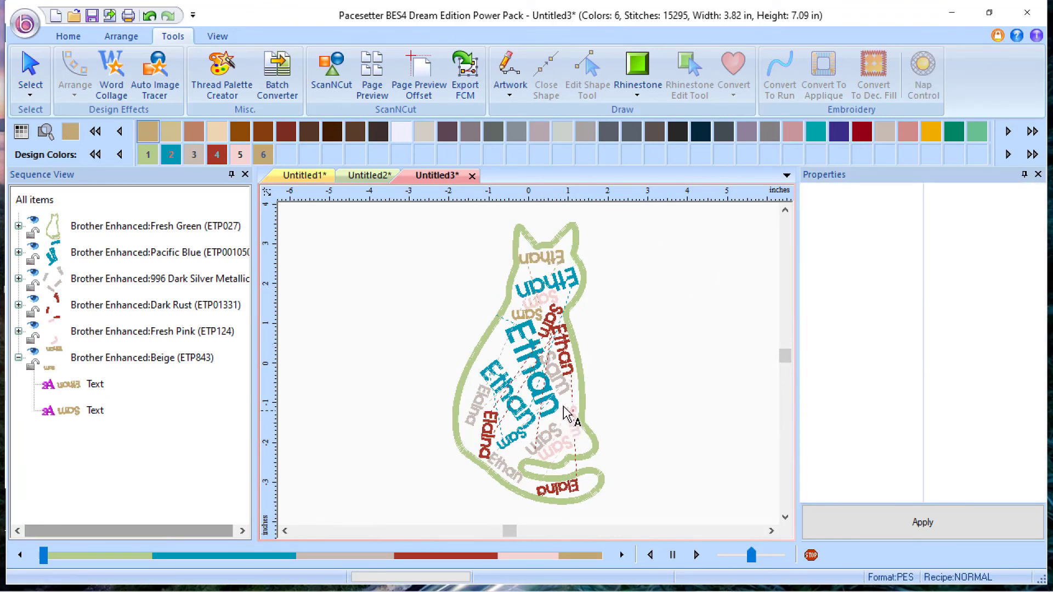
click(560, 388)
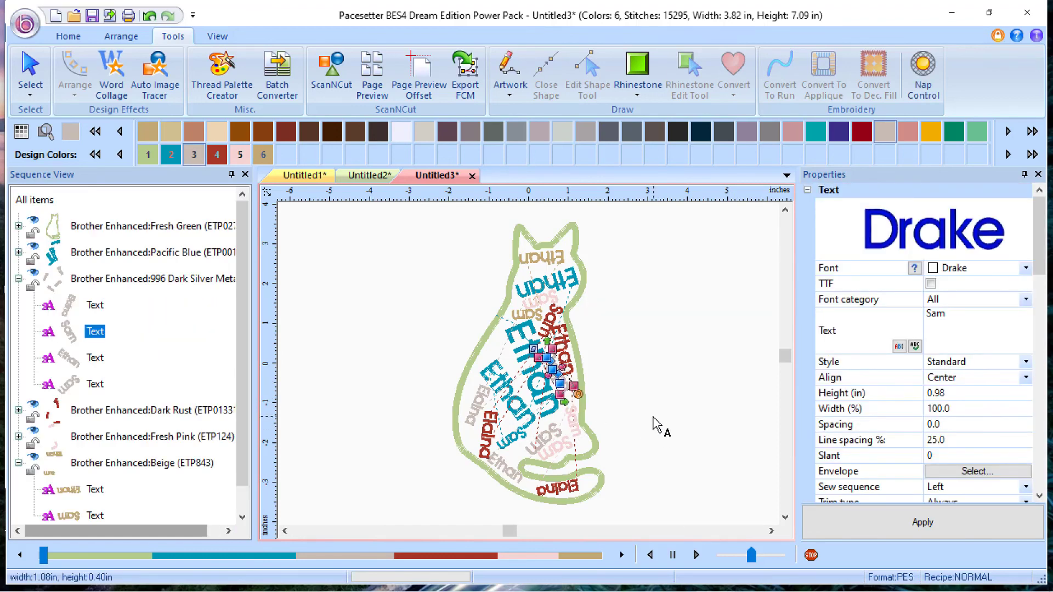
key(Delete)
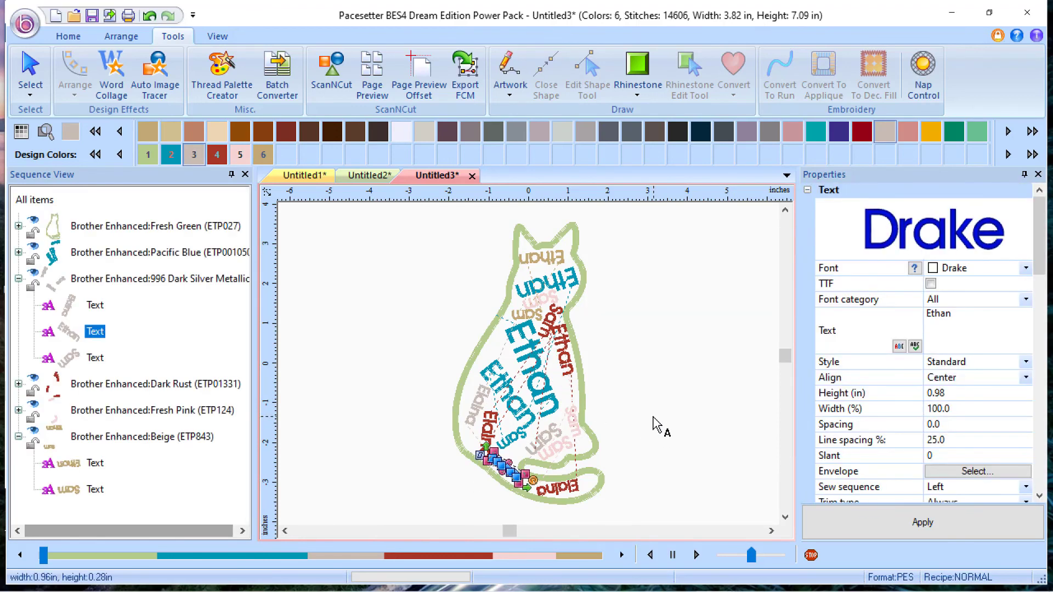
click(705, 377)
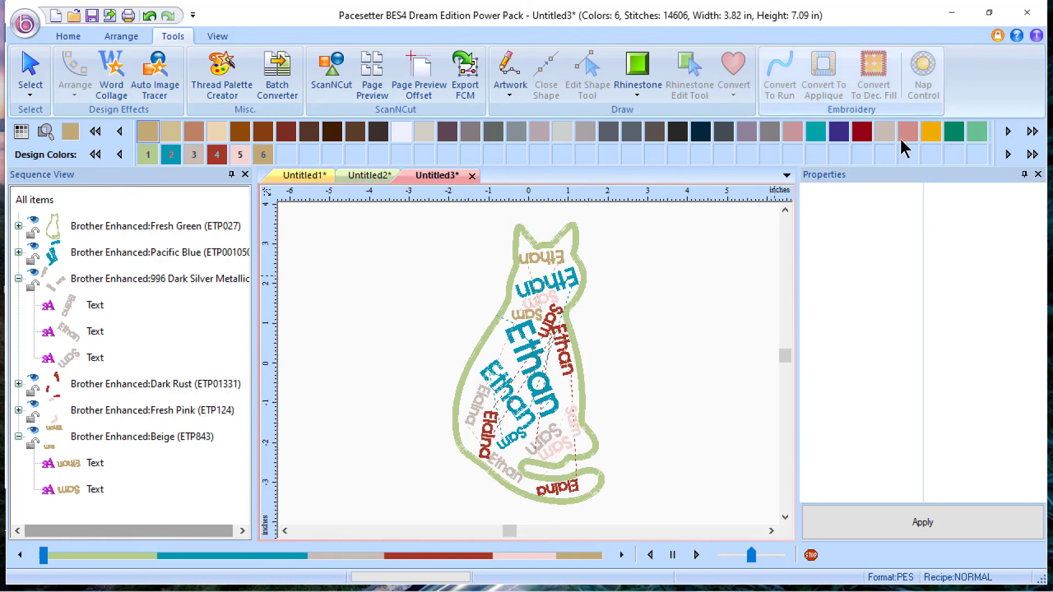
Step: Search the BES 4 help for 'word collage' and open the Word Collage topic
click(1014, 34)
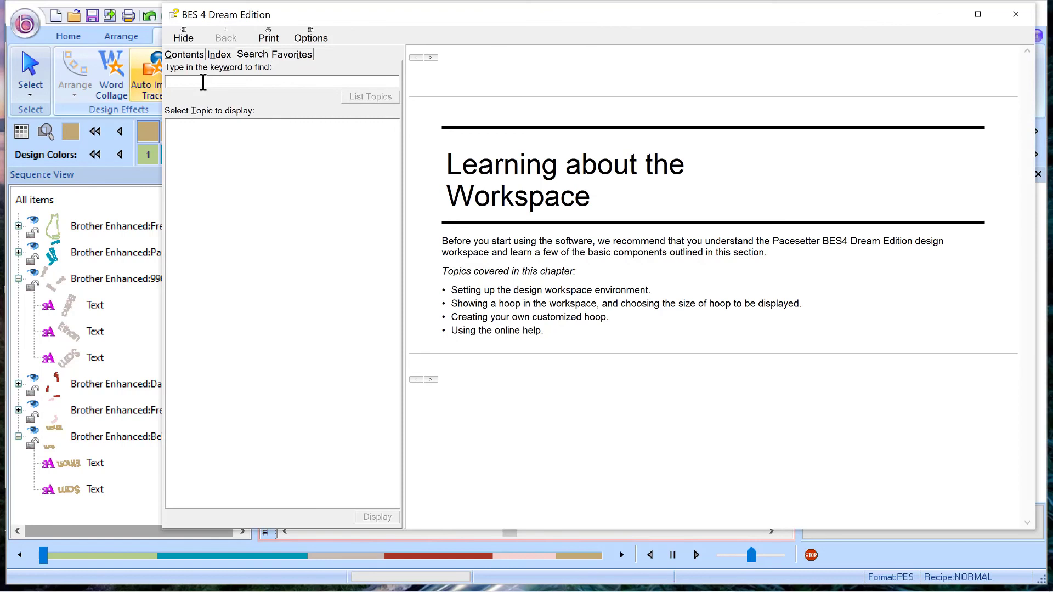
text(or)
key(BackSpace)
text(word collage)
click(359, 96)
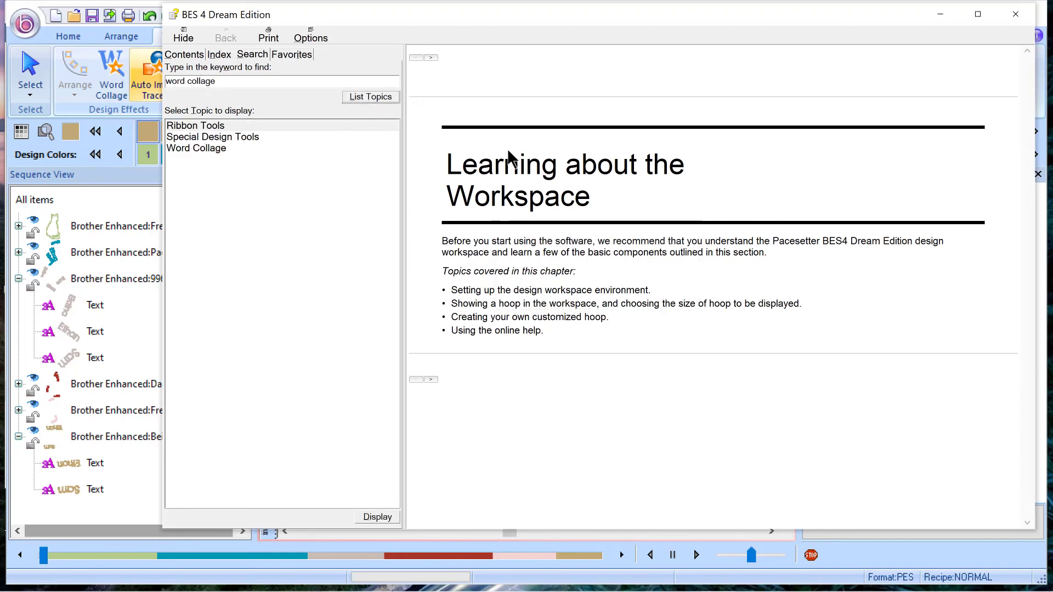
double_click(200, 146)
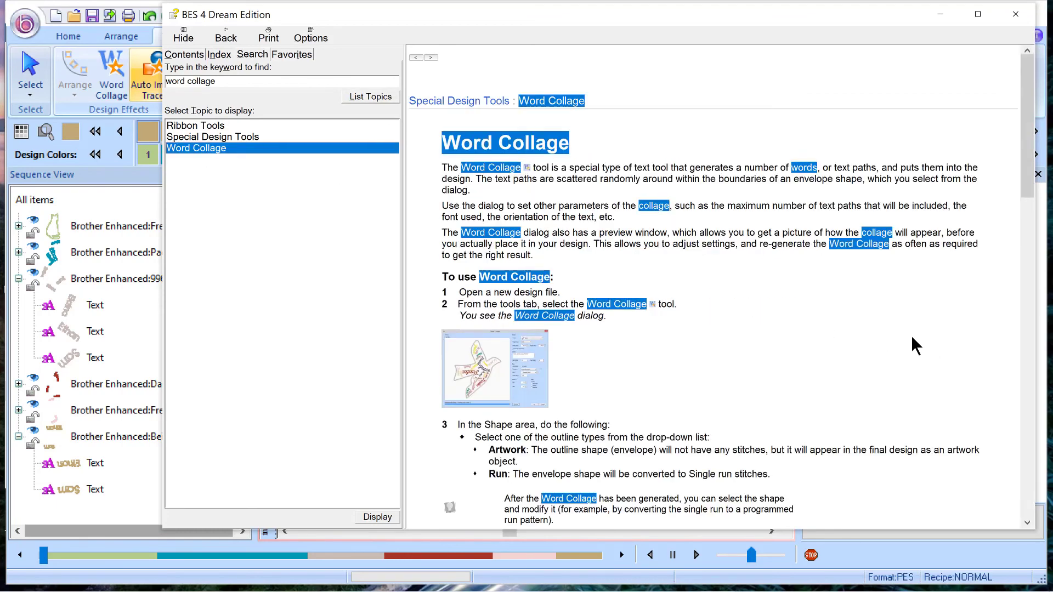